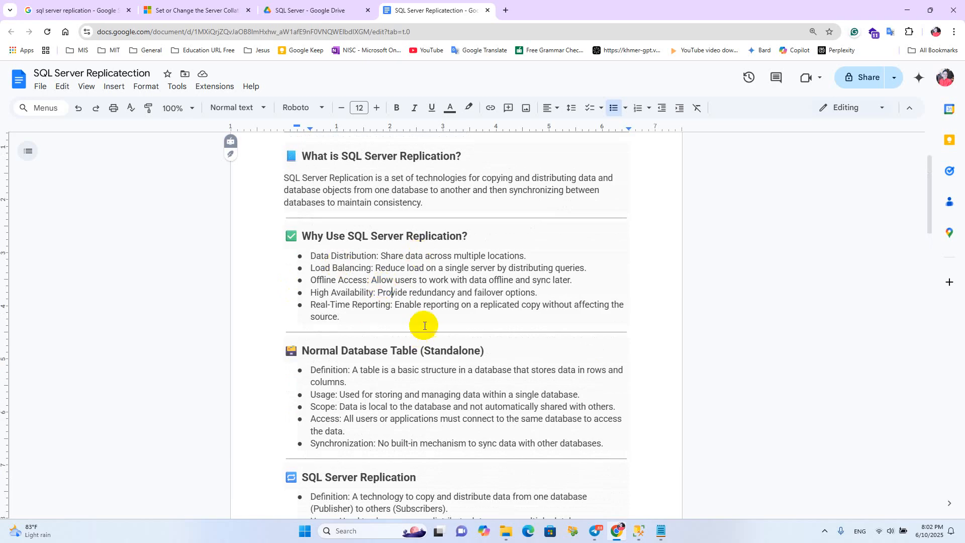
Review the definition, usage, scope and access points in the Normal Database Table (Standalone) section
scroll(371, 305, "down", 1)
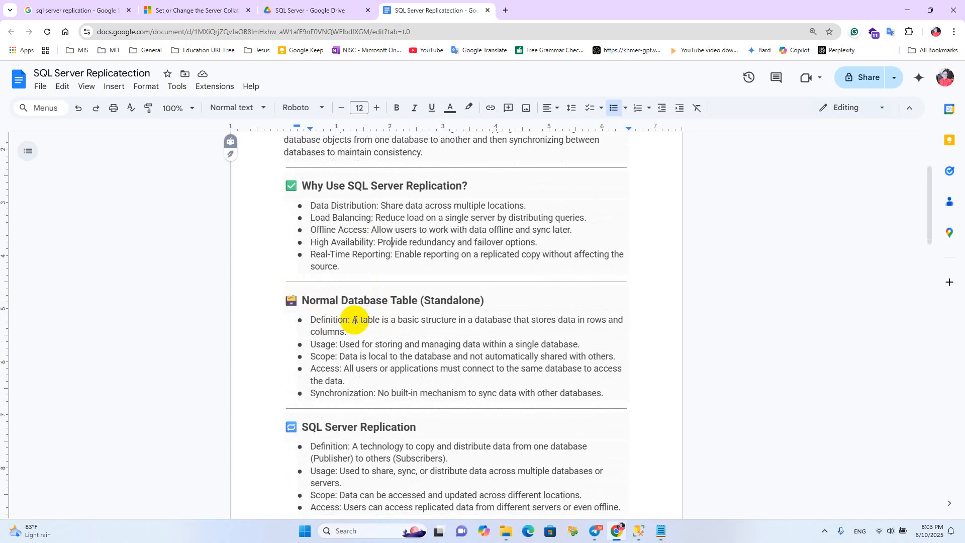
left_click_drag(355, 320, 495, 320)
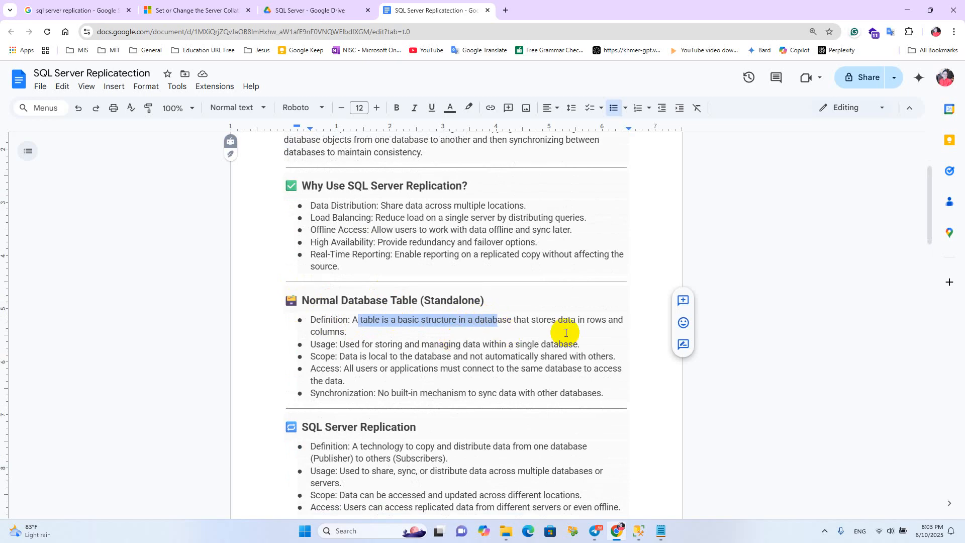
left_click(603, 331)
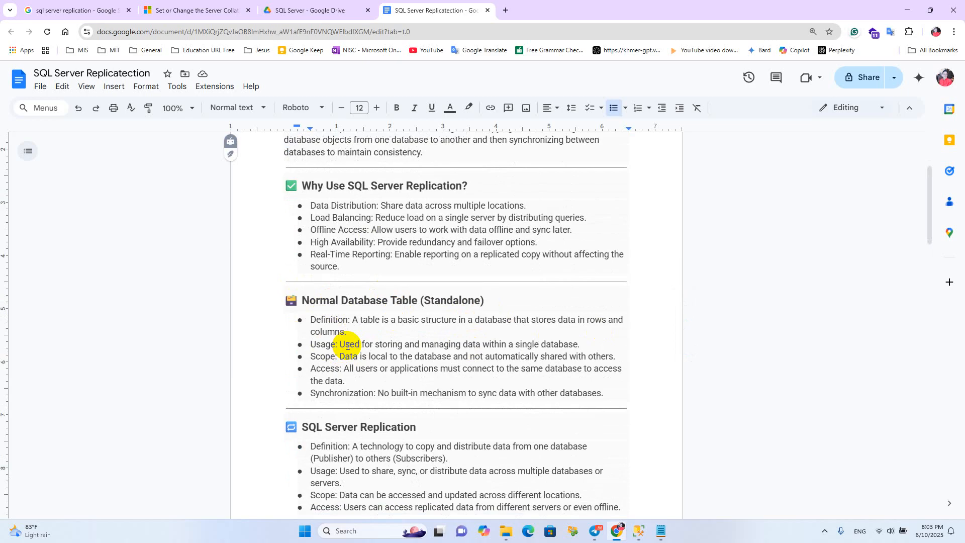
left_click_drag(364, 345, 513, 345)
left_click(588, 343)
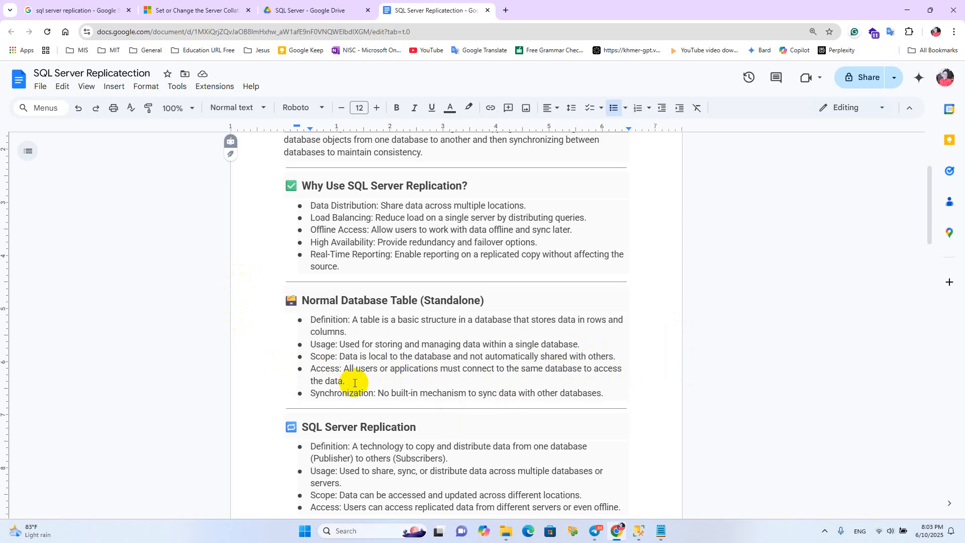
left_click(326, 369)
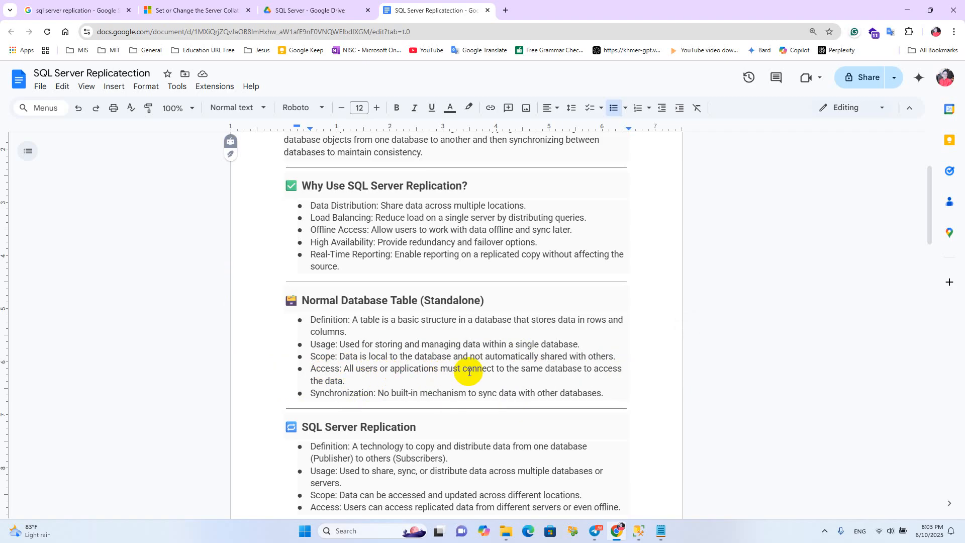
left_click_drag(350, 382, 324, 382)
left_click(361, 377)
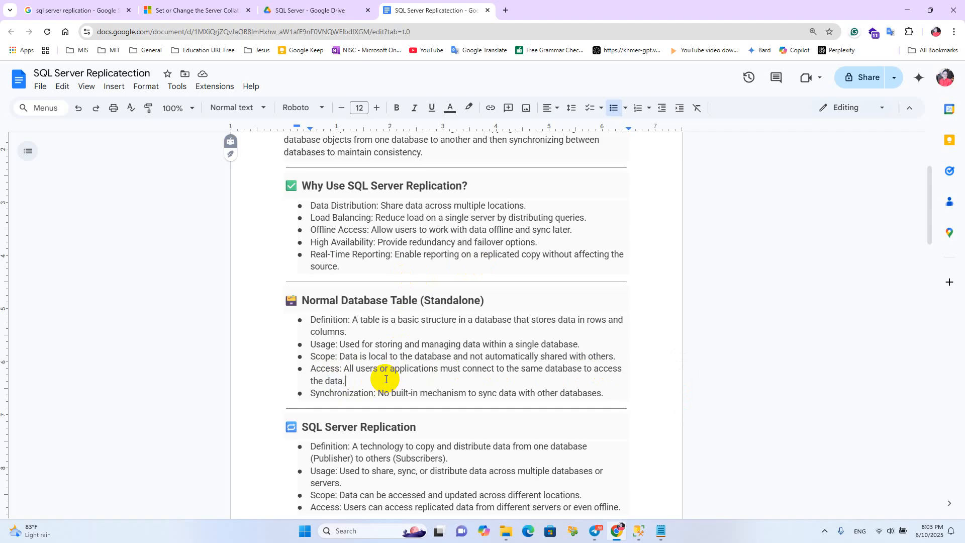
Compare the SQL Server Replication section's bullet points with those of the standalone database table
scroll(386, 379, "down", 1)
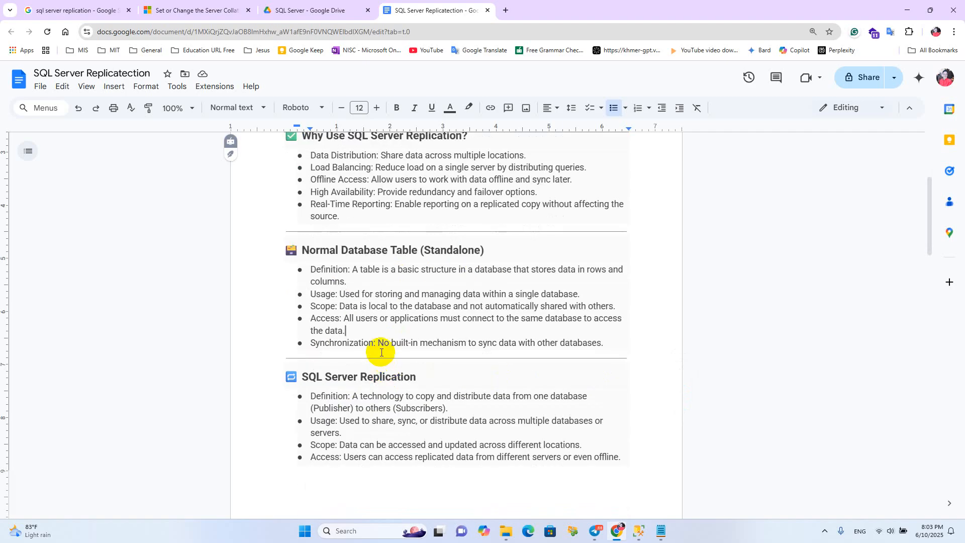
scroll(380, 352, "down", 2)
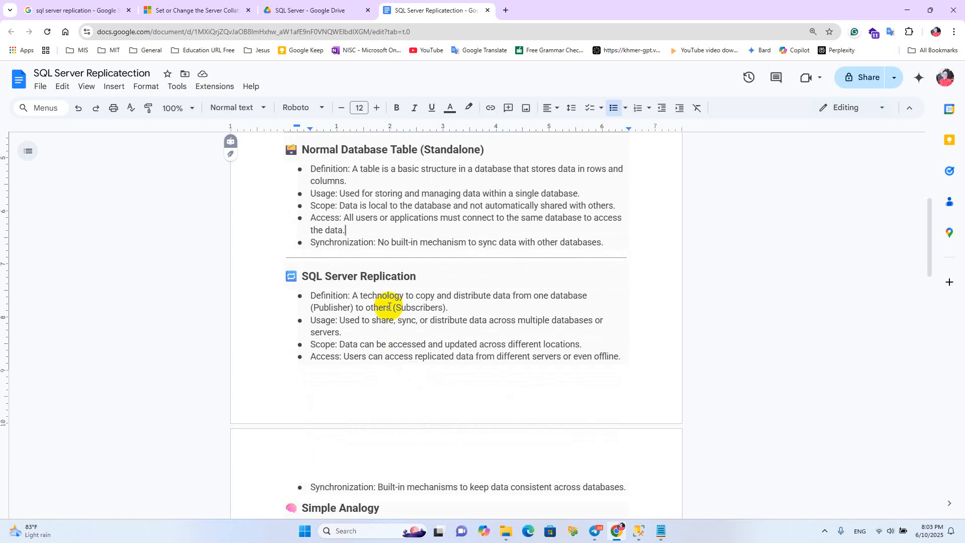
left_click_drag(308, 294, 481, 356)
scroll(379, 280, "up", 3)
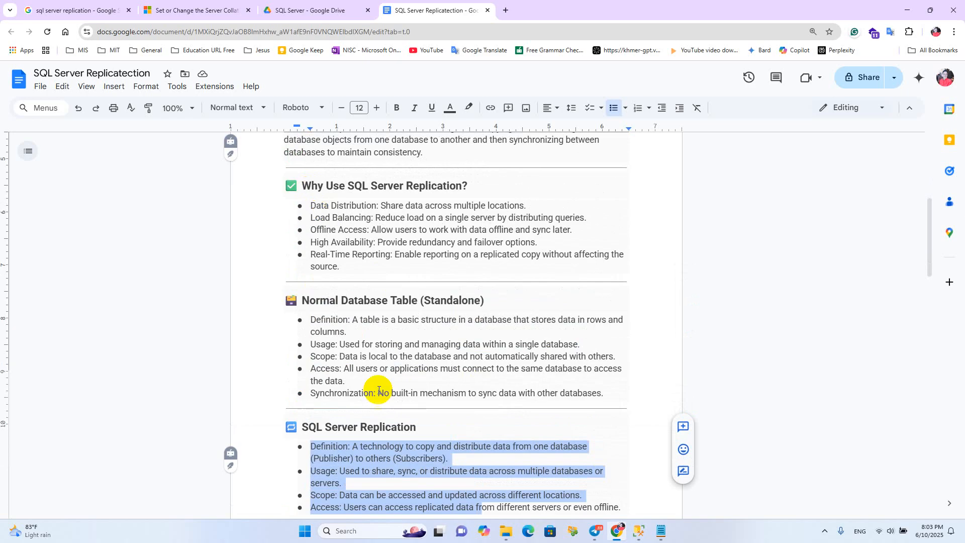
scroll(407, 392, "down", 2)
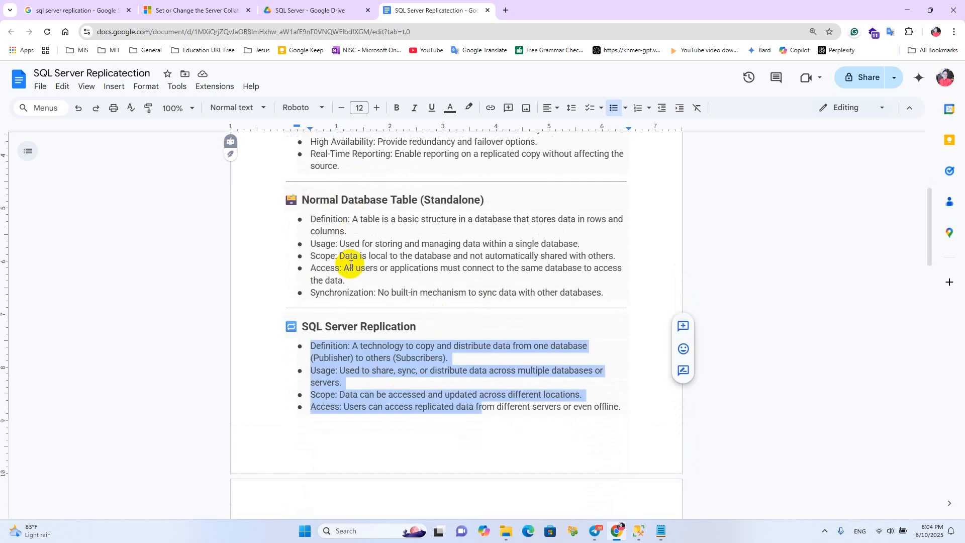
left_click(390, 348)
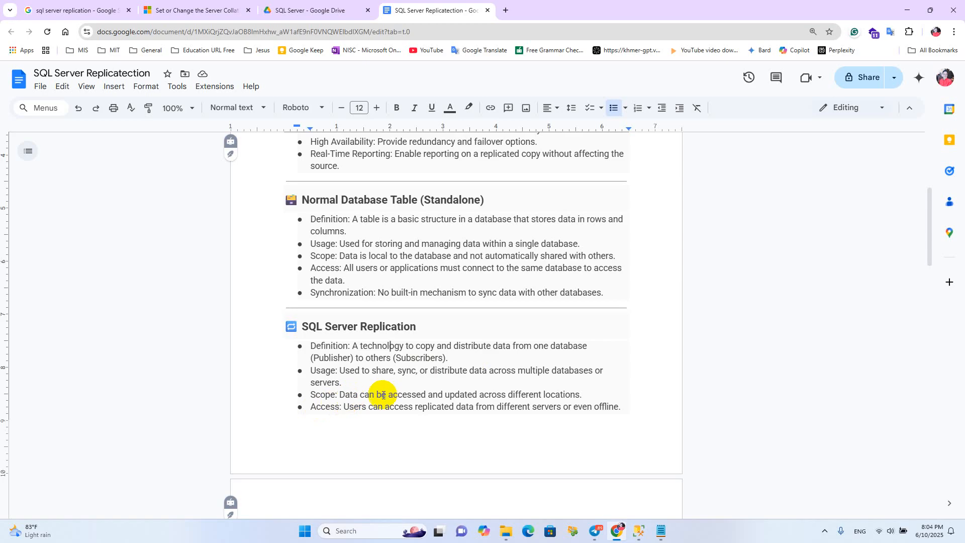
Read the Simple Analogy section, focusing on the comparison of a normal table to a notebook
scroll(388, 394, "down", 2)
scroll(413, 387, "down", 2)
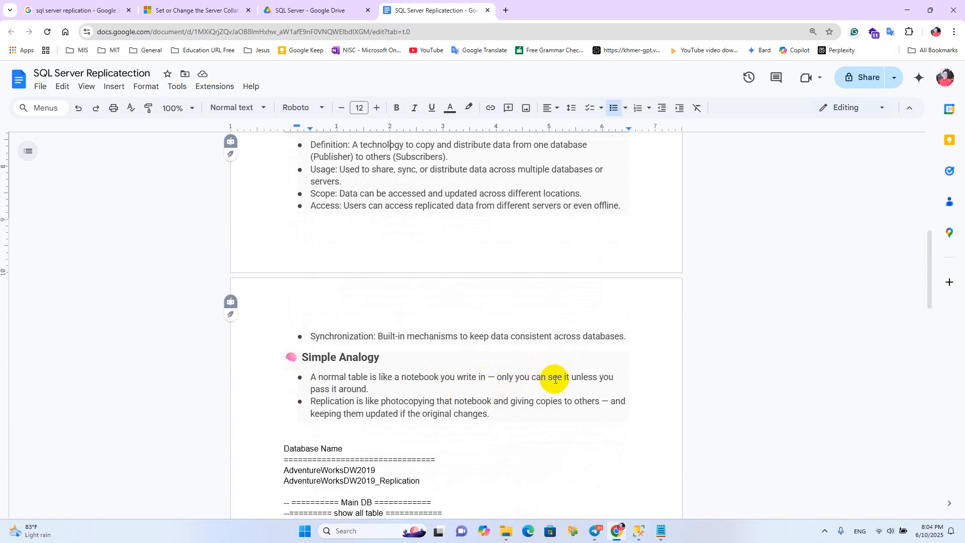
left_click(380, 395)
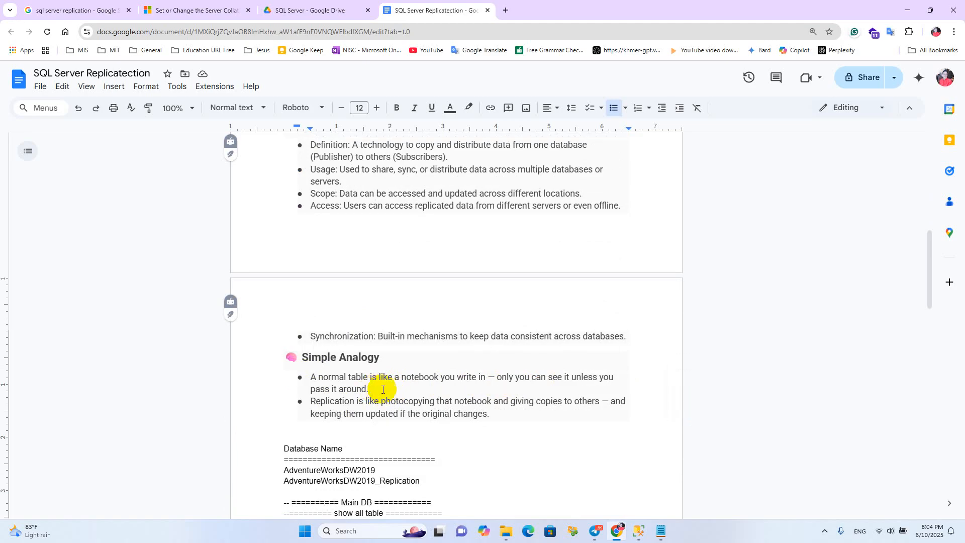
triple_click(306, 379)
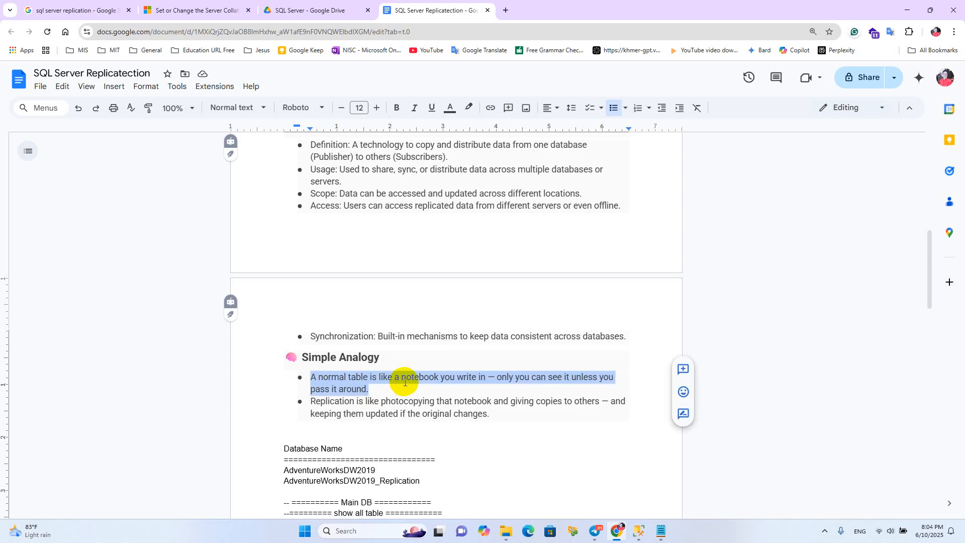
left_click(405, 382)
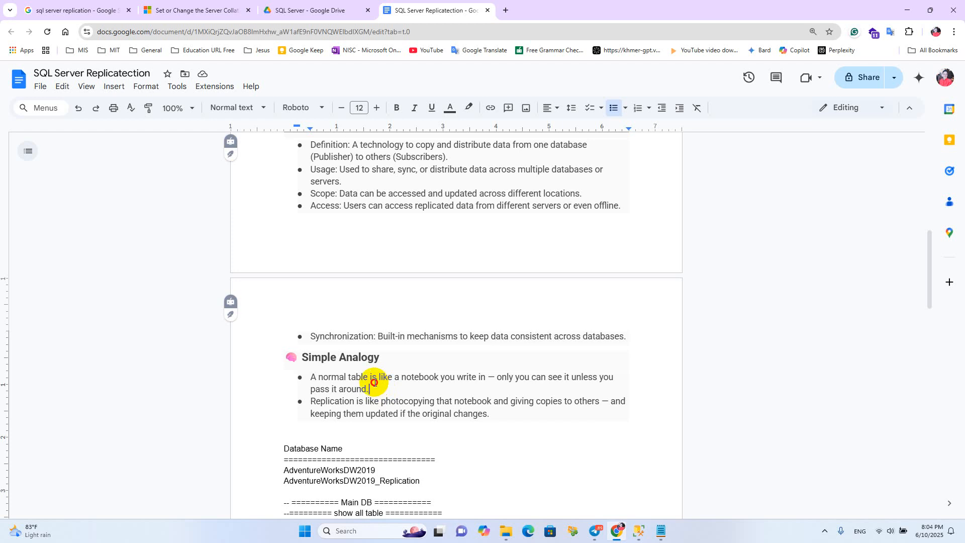
left_click_drag(318, 377, 368, 377)
left_click(378, 392)
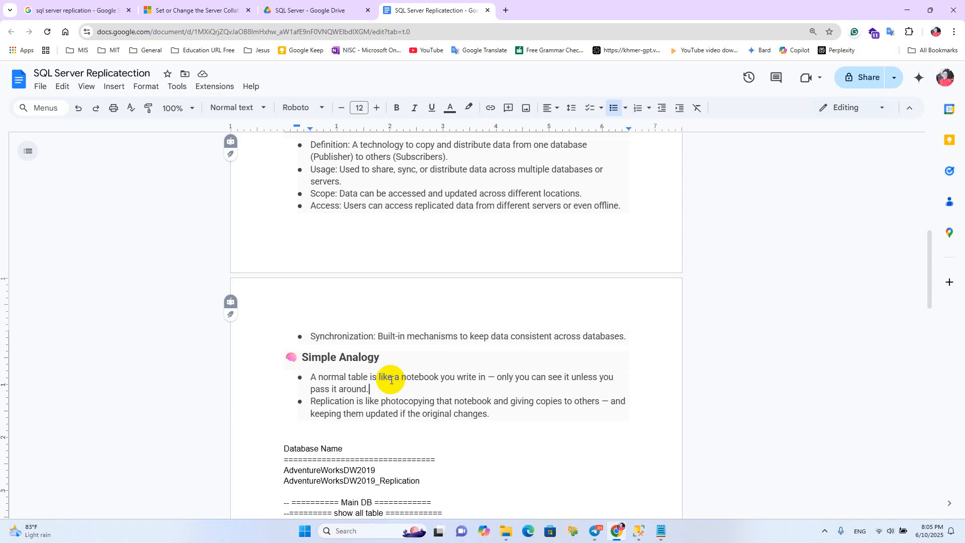
Switch to SQL Server Management Studio and check the AdventureWorksDW2019 database and the actions available for SQL Server Agent
left_click(638, 533)
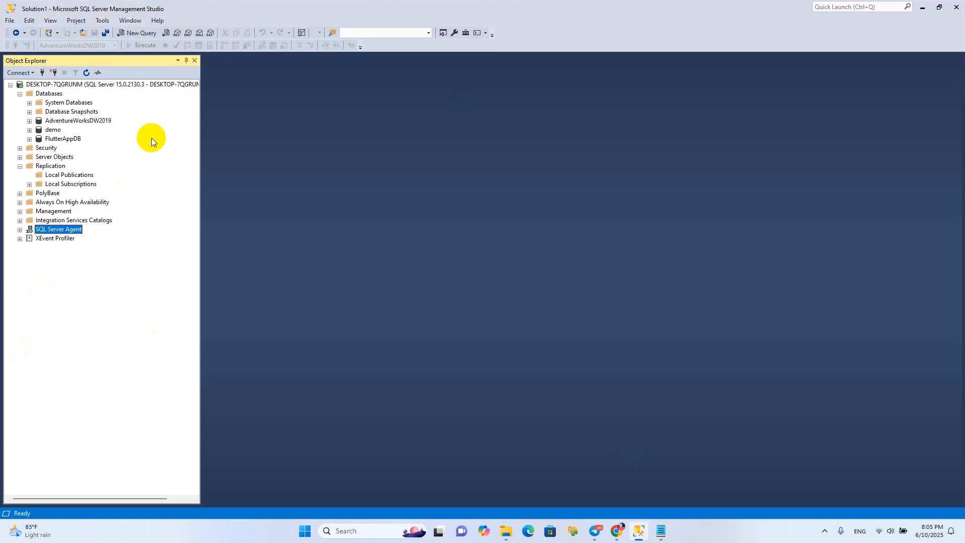
left_click(18, 166)
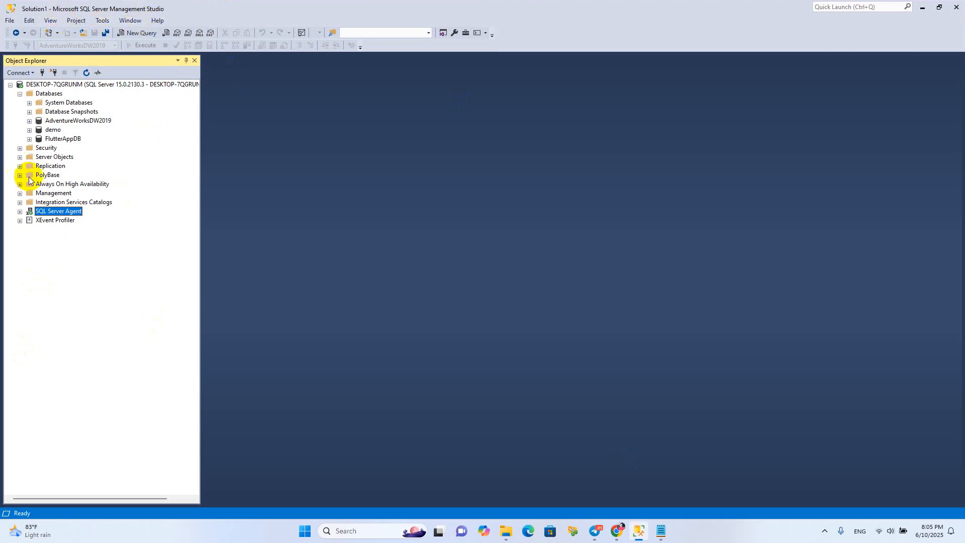
left_click(63, 120)
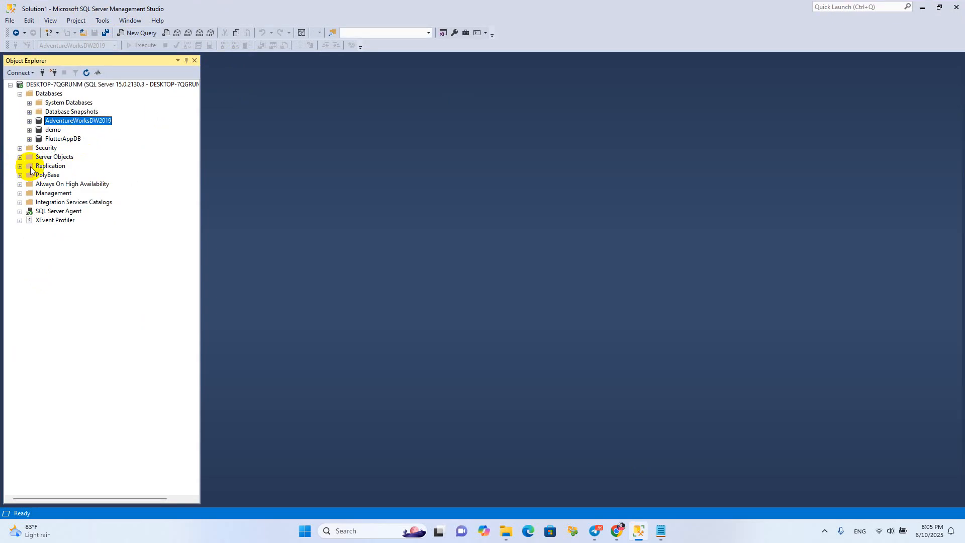
left_click(47, 212)
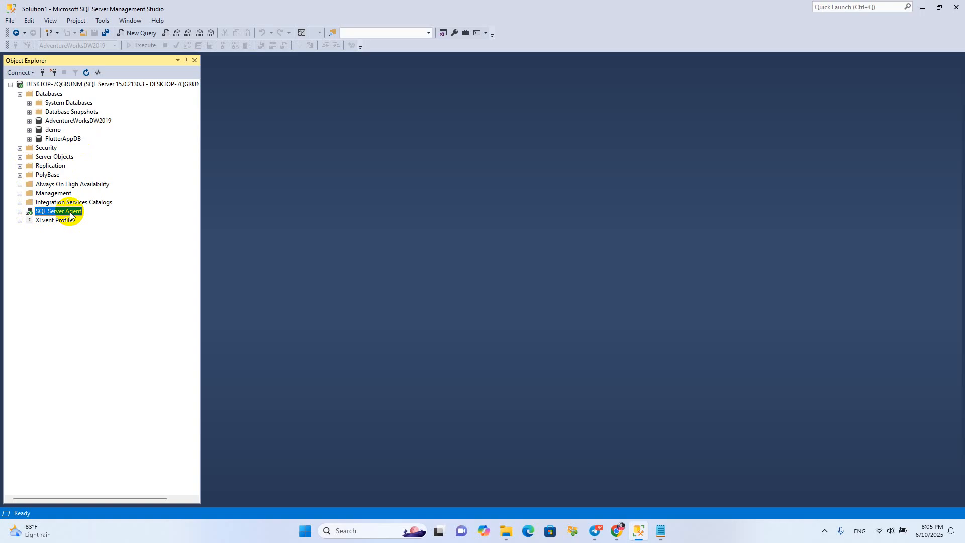
right_click(70, 215)
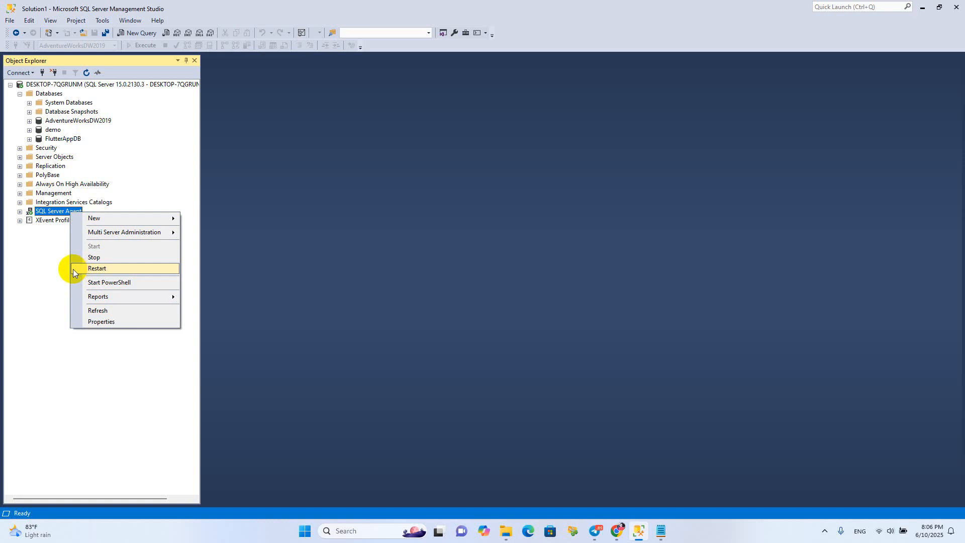
left_click(52, 214)
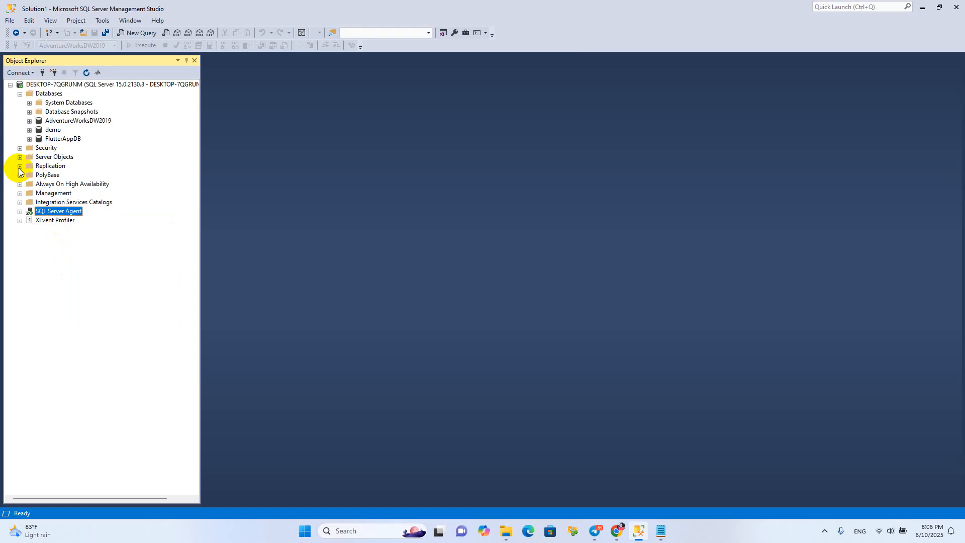
Start the Configure Distribution Wizard for Replication and keep the local server as its own Distributor
right_click(56, 170)
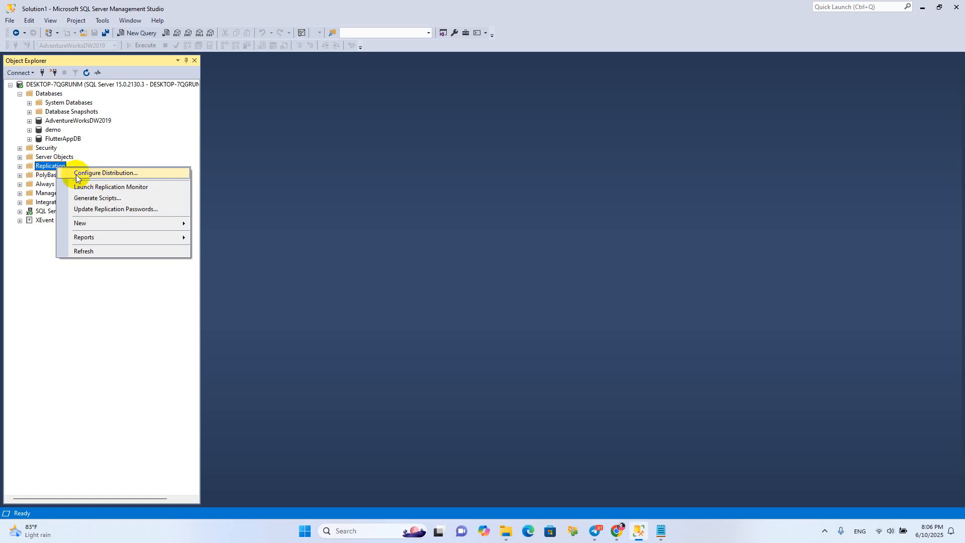
left_click(94, 174)
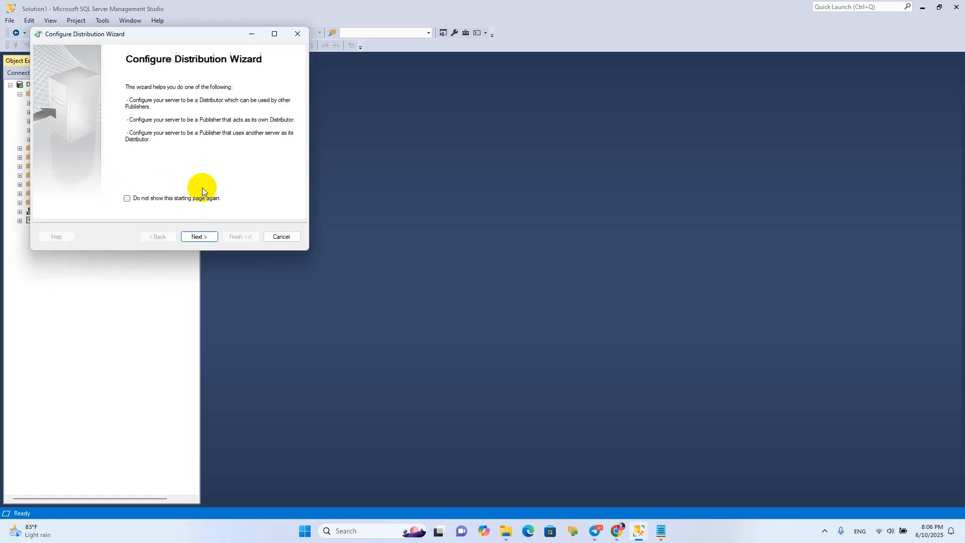
left_click(206, 238)
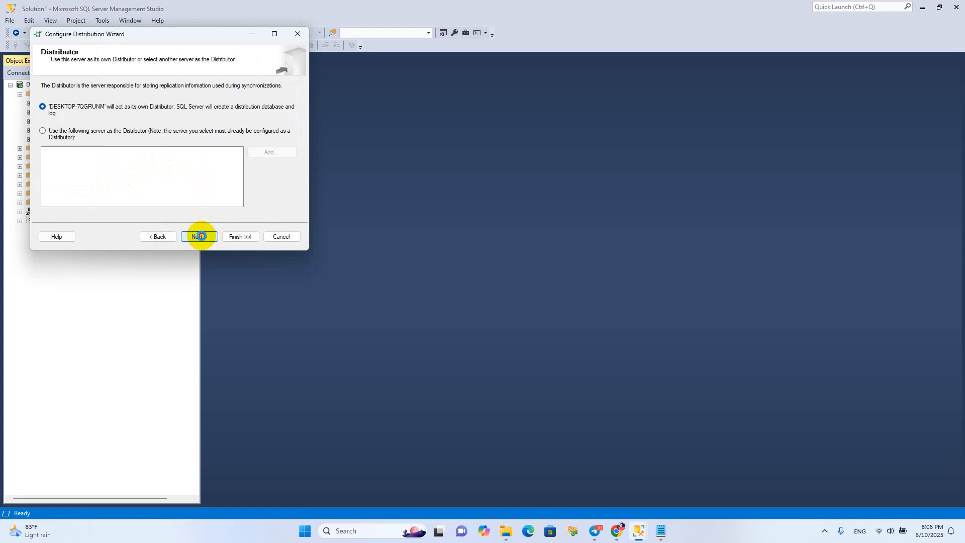
left_click(201, 236)
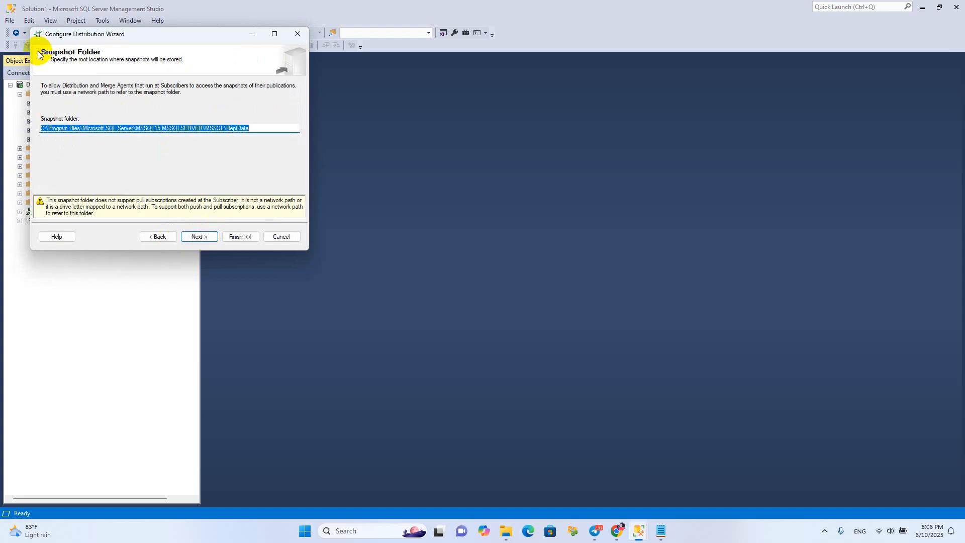
Switch to File Explorer and copy the path of the Repldata folder on the TRANSCEND (E:) drive
left_click_drag(92, 33, 183, 76)
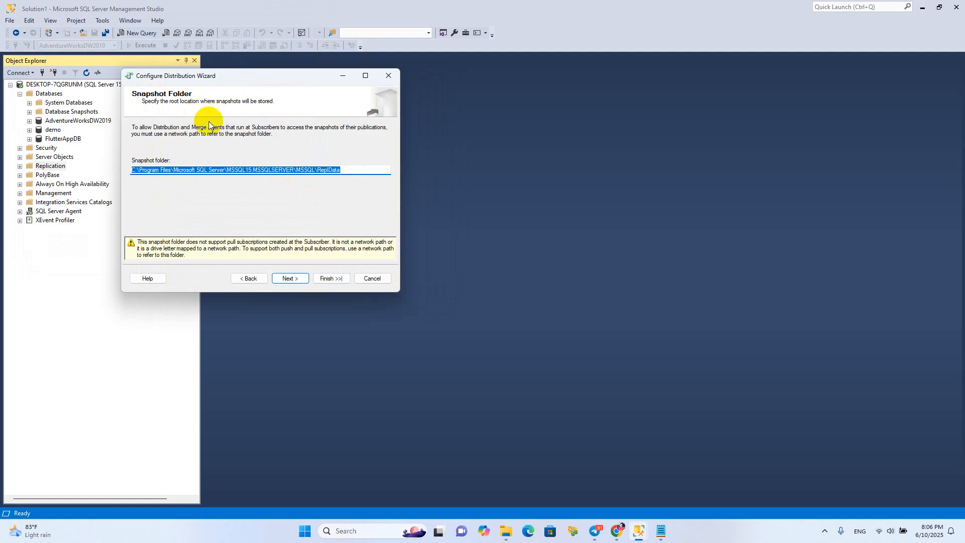
left_click_drag(343, 171, 132, 171)
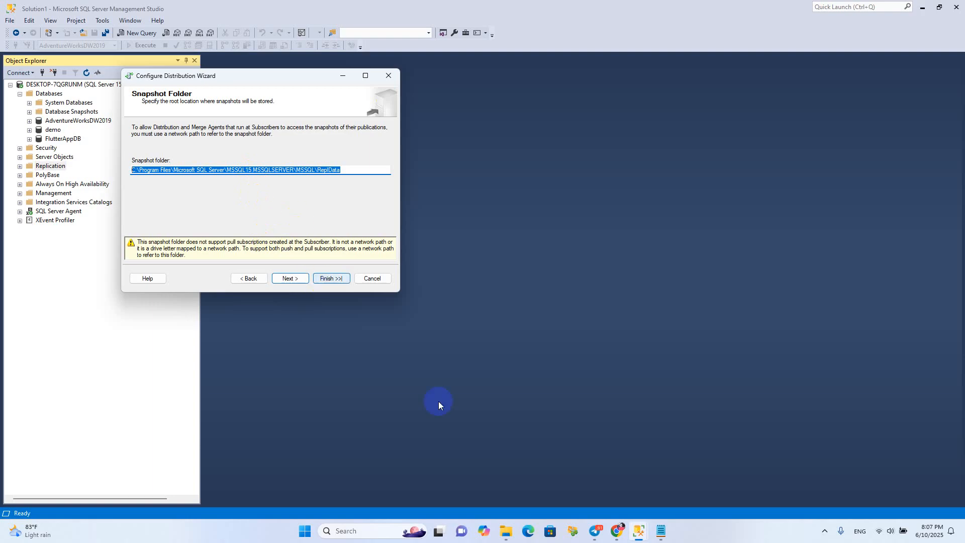
left_click(505, 530)
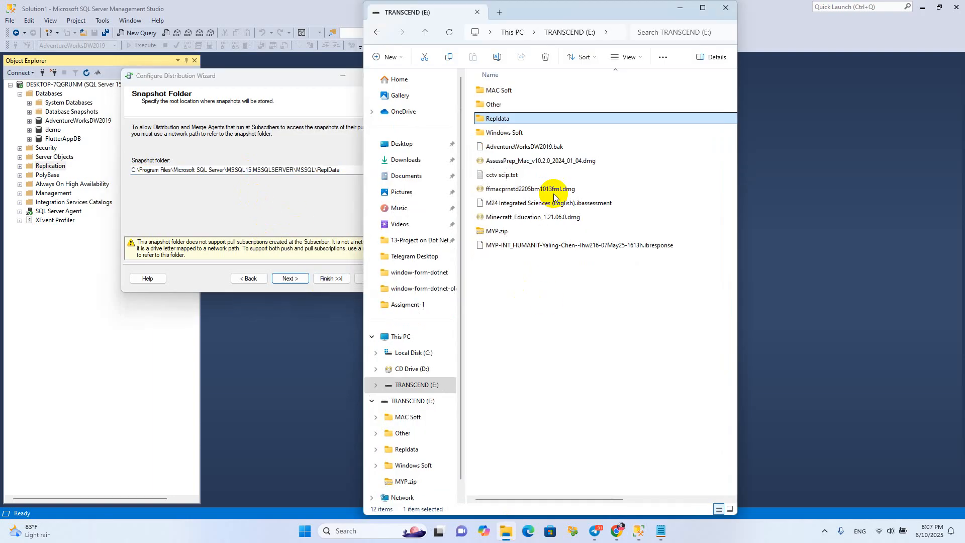
double_click(551, 8)
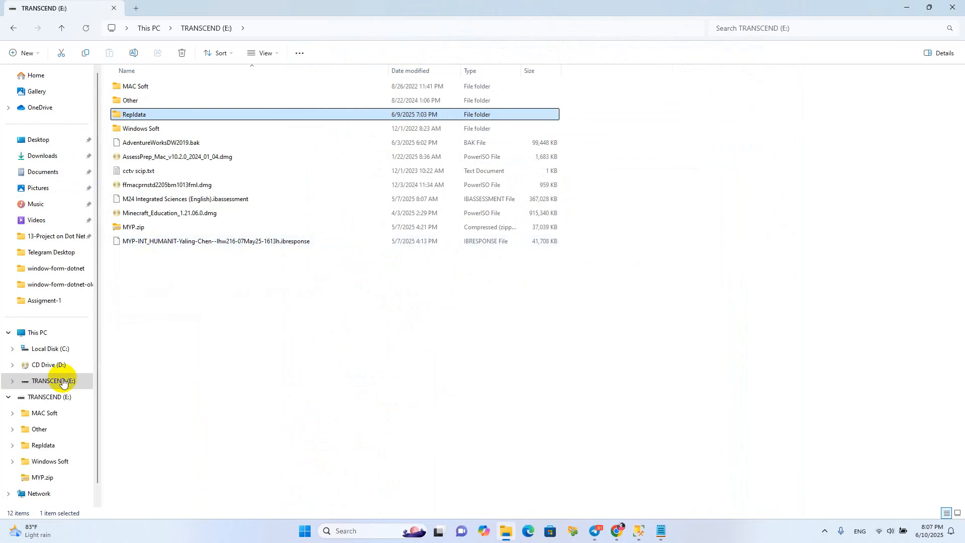
left_click(275, 31)
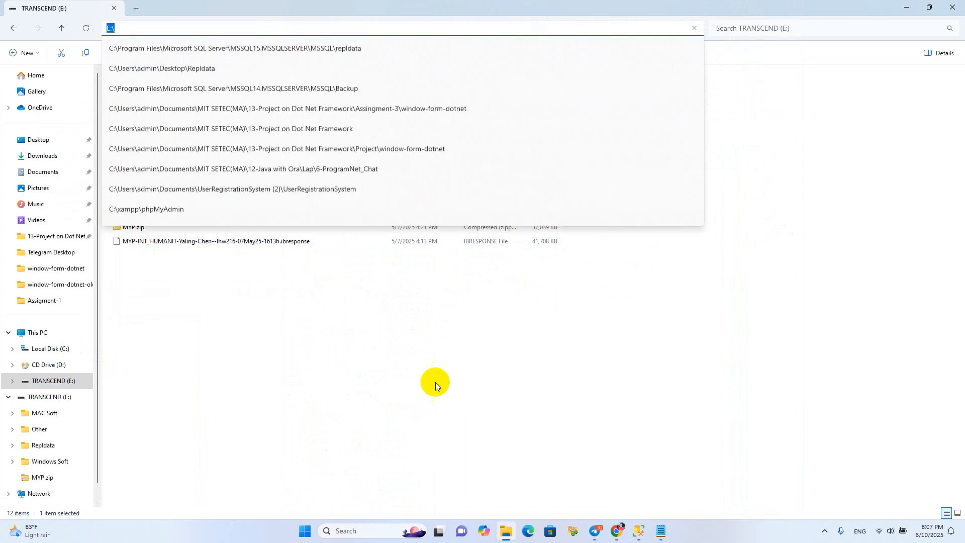
double_click(143, 112)
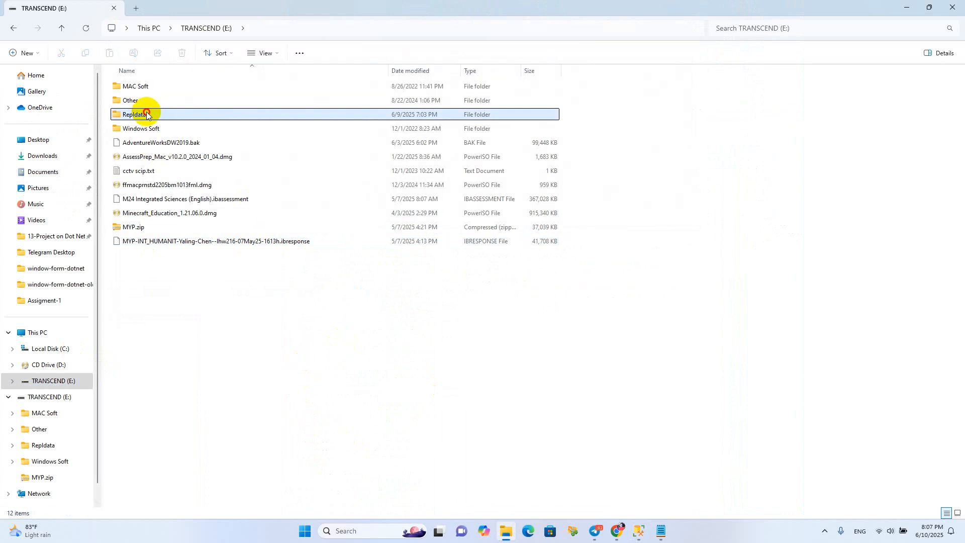
left_click(321, 28)
key("ctrl+c")
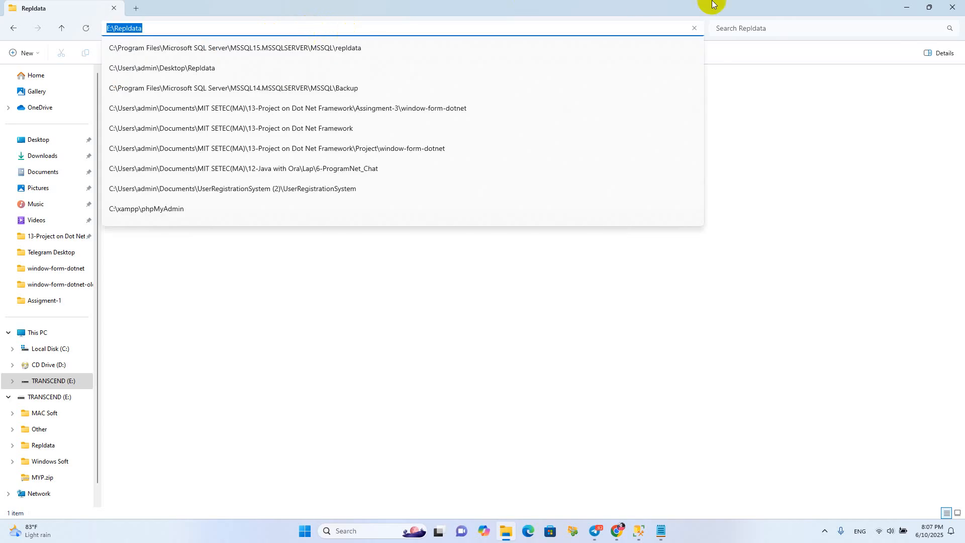
left_click(910, 6)
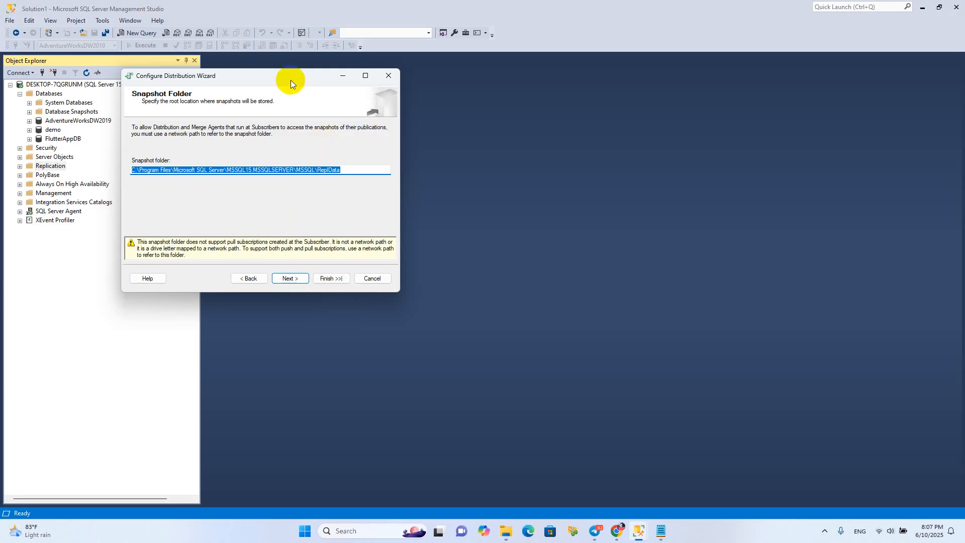
Set the snapshot folder to E:\Repldata and accept the default distribution database name and file folders
key("ctrl+v")
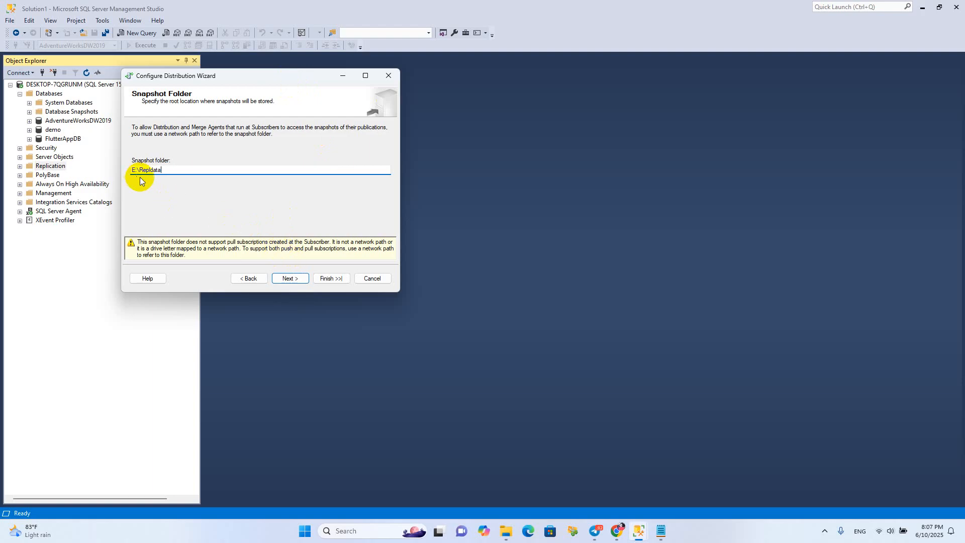
left_click(289, 279)
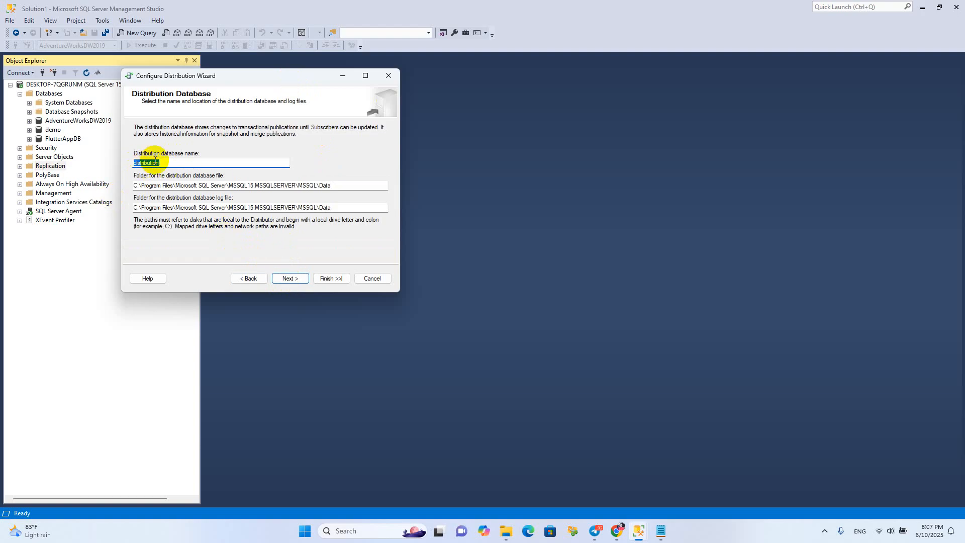
left_click(283, 274)
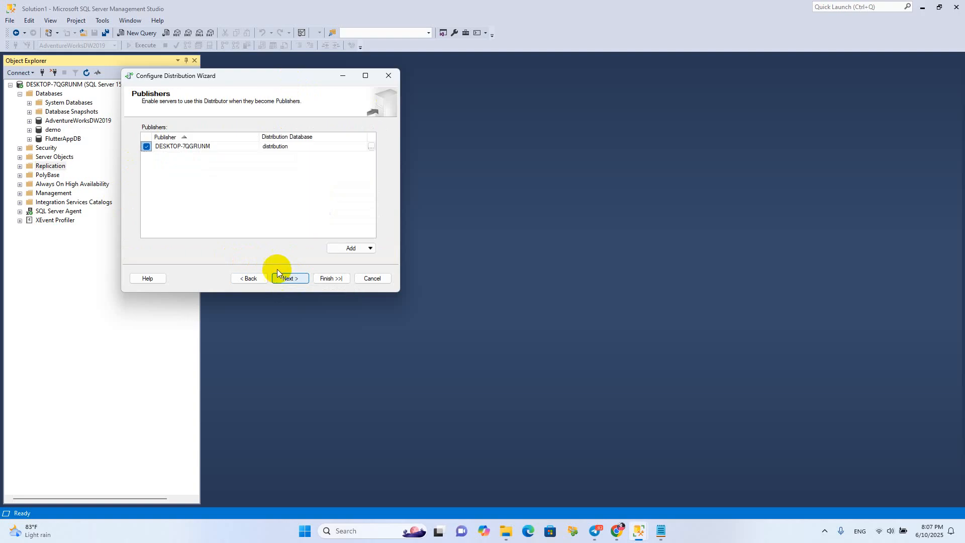
Keep the local server's default Publisher properties and complete the wizard with only the Configure distribution action
left_click(370, 147)
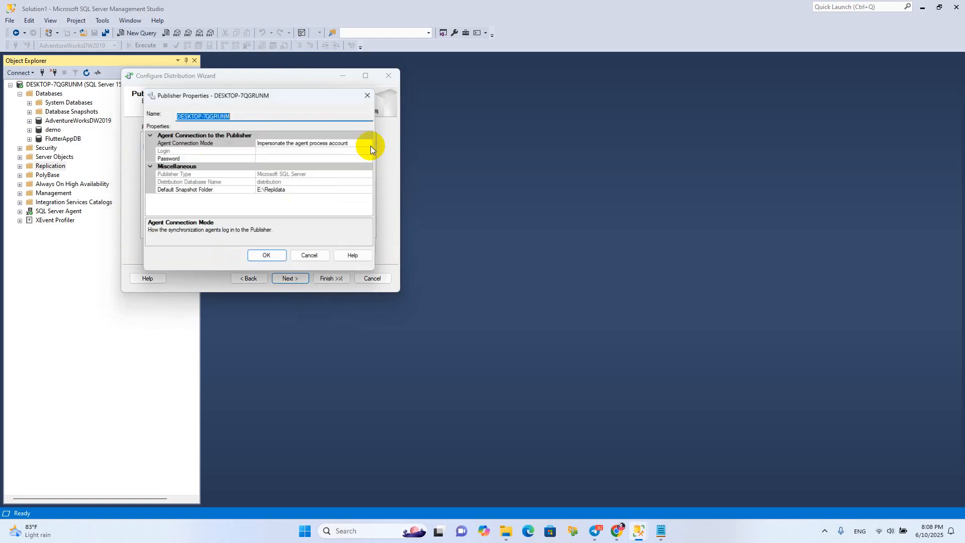
left_click(272, 259)
left_click(289, 278)
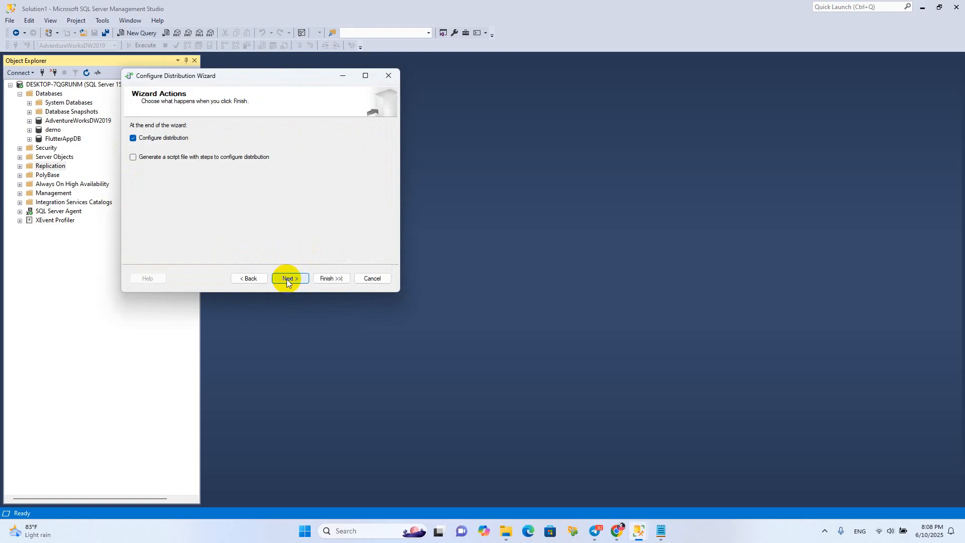
left_click(288, 278)
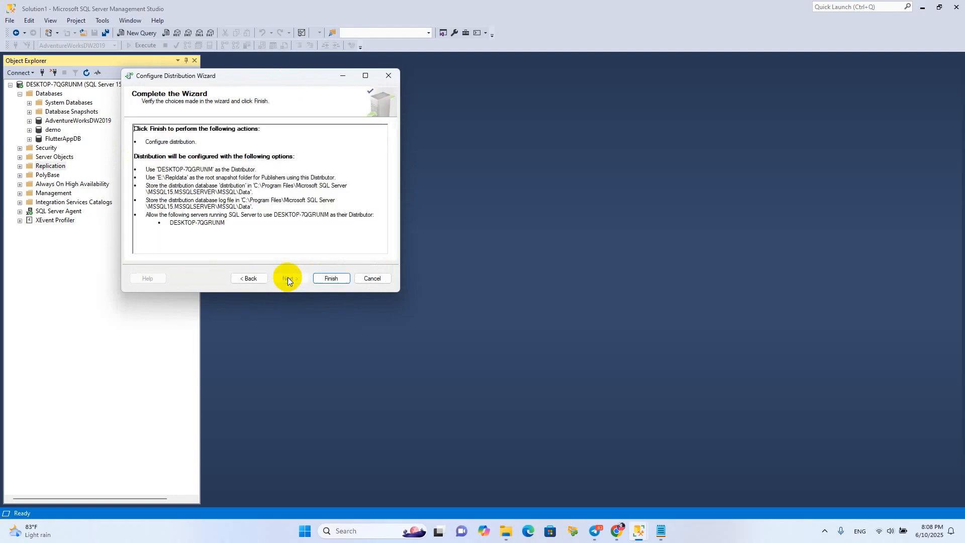
left_click(329, 278)
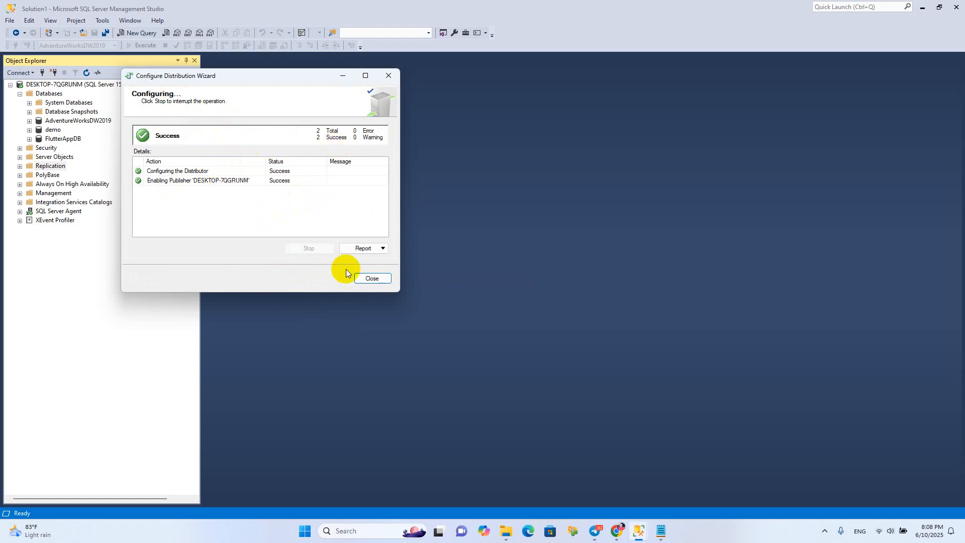
left_click(366, 277)
Start the New Publication Wizard from Local Publications under Replication and go to the choice of publication database
left_click(20, 166)
left_click(71, 176)
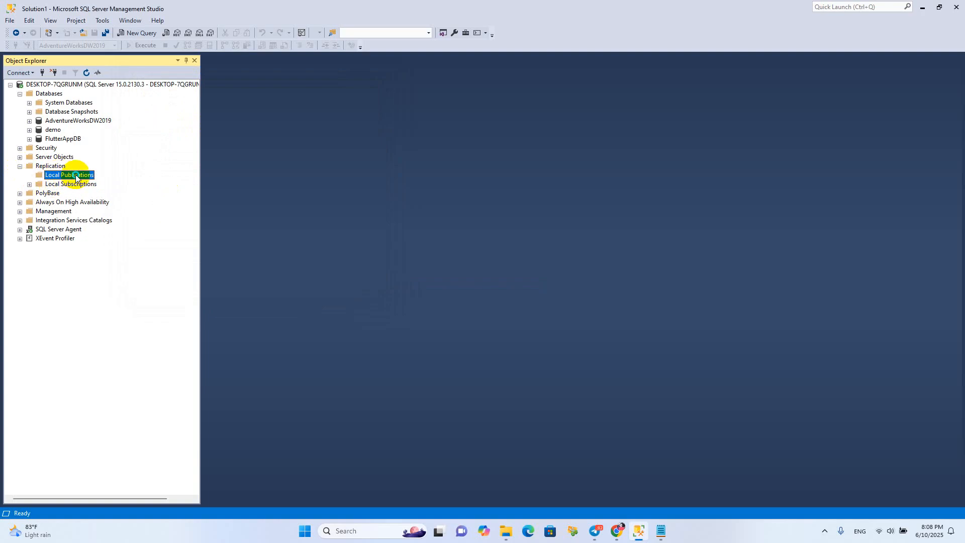
right_click(76, 178)
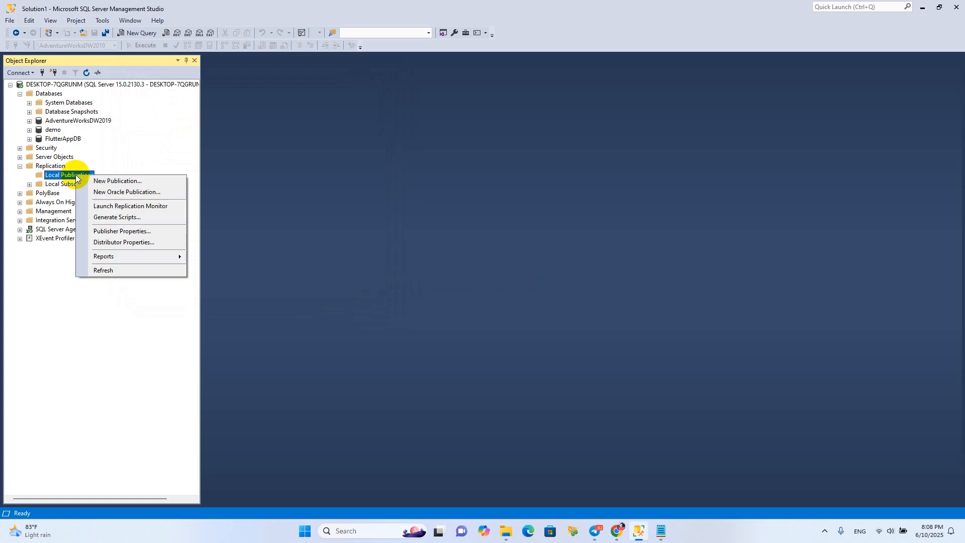
left_click(115, 181)
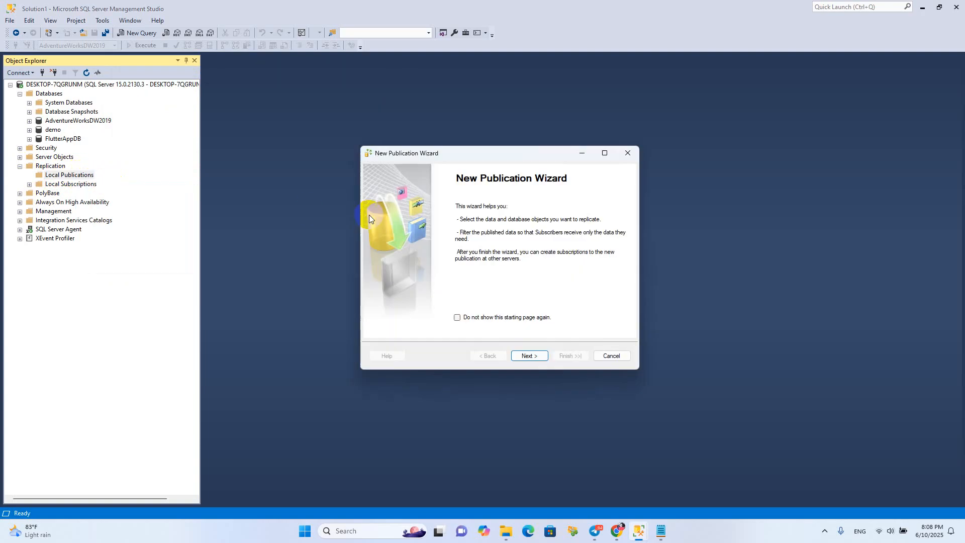
left_click(527, 357)
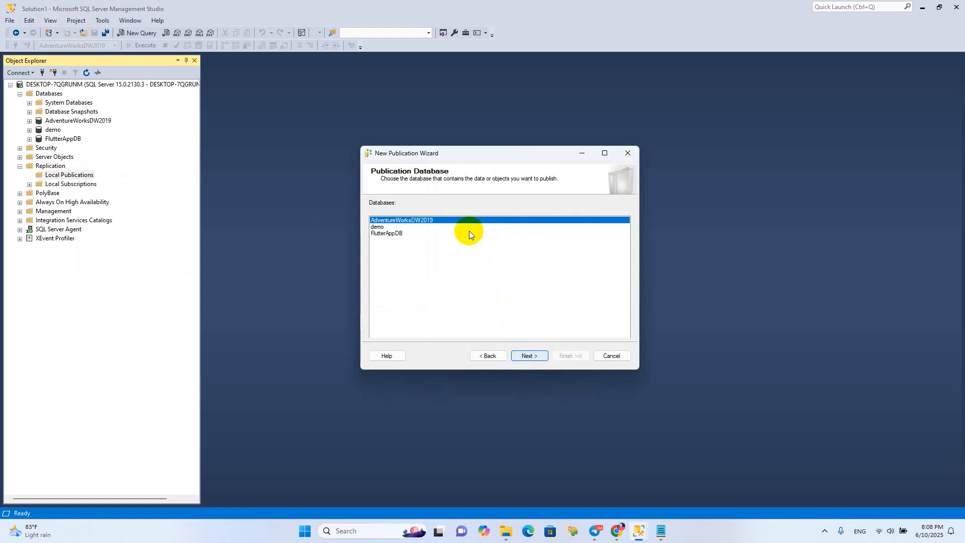
Choose AdventureWorksDW2019 as the publication database and continue to the publication type
left_click(379, 228)
left_click(384, 234)
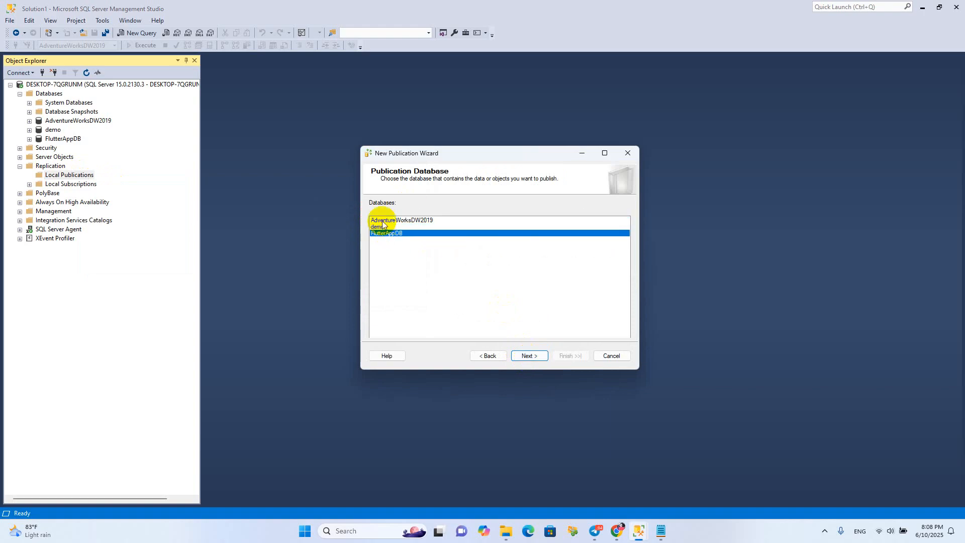
left_click(384, 221)
left_click(382, 227)
left_click(379, 233)
left_click(380, 227)
left_click(389, 221)
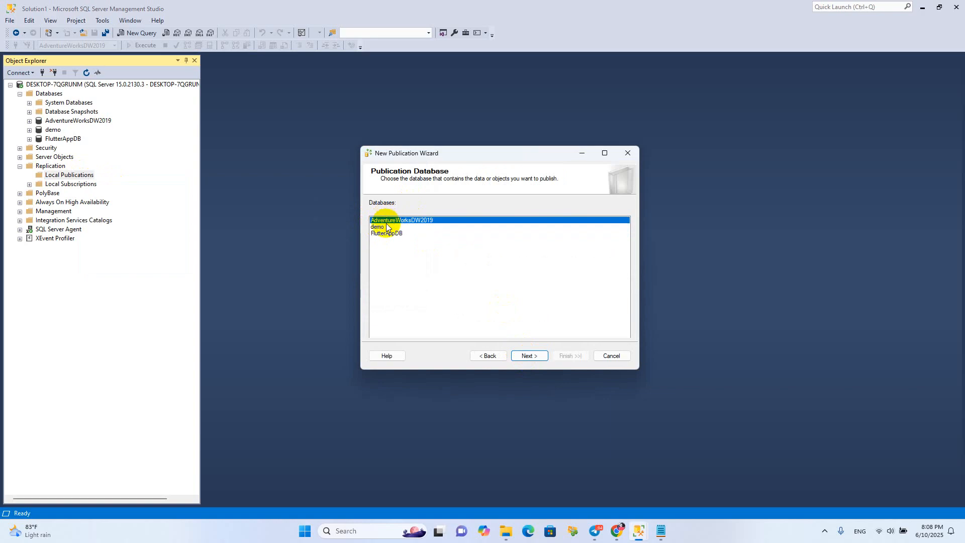
left_click(379, 226)
left_click(378, 233)
left_click(382, 226)
left_click(386, 221)
left_click(527, 356)
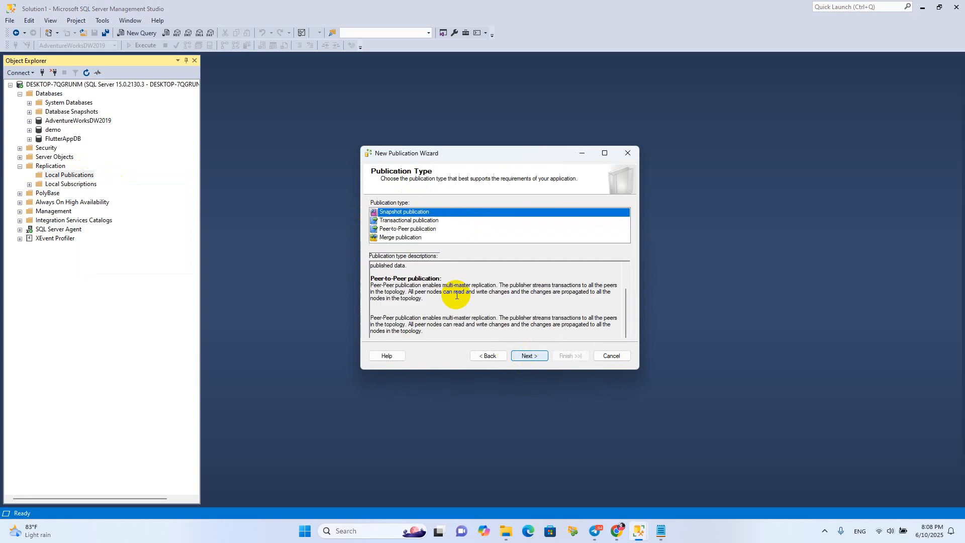
Set the publication type to Transactional publication and continue to the articles
left_click(392, 219)
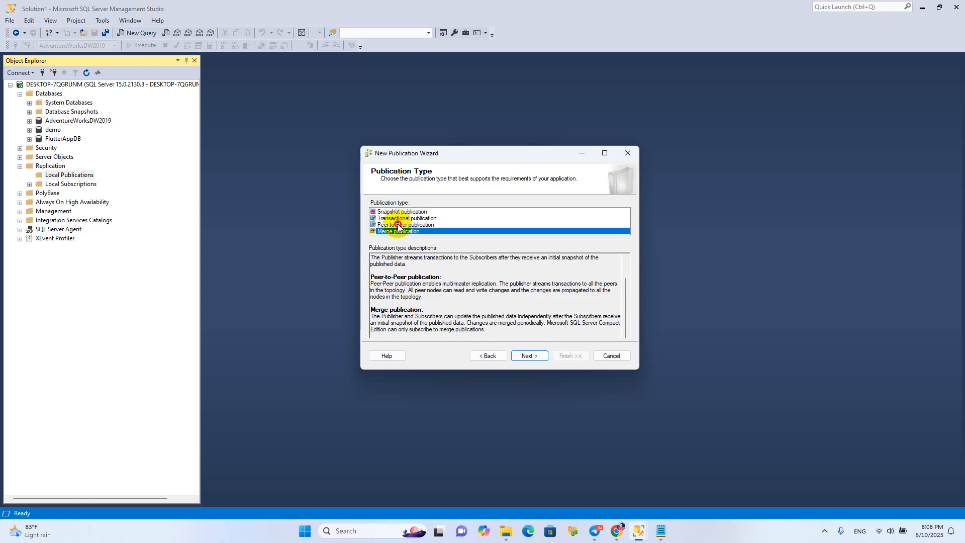
left_click(397, 211)
left_click(397, 217)
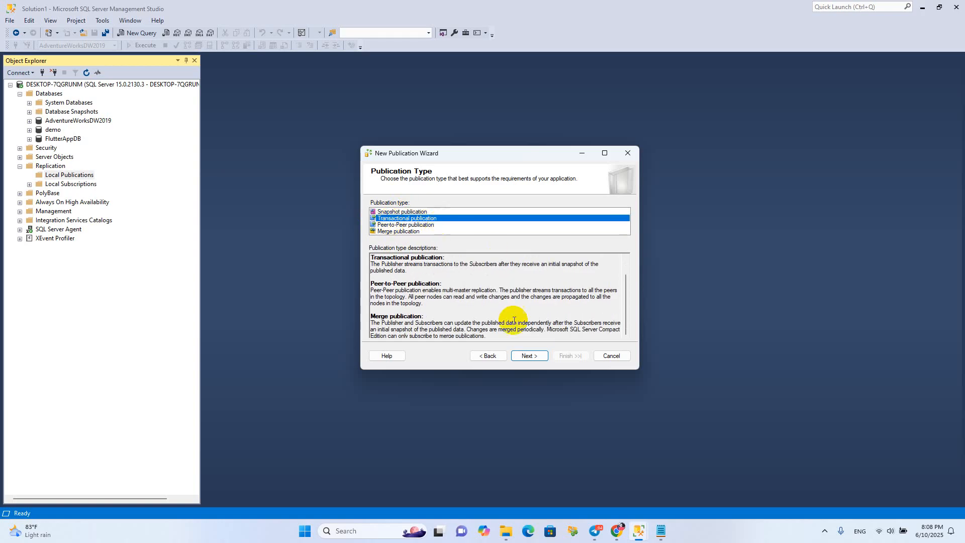
left_click(526, 356)
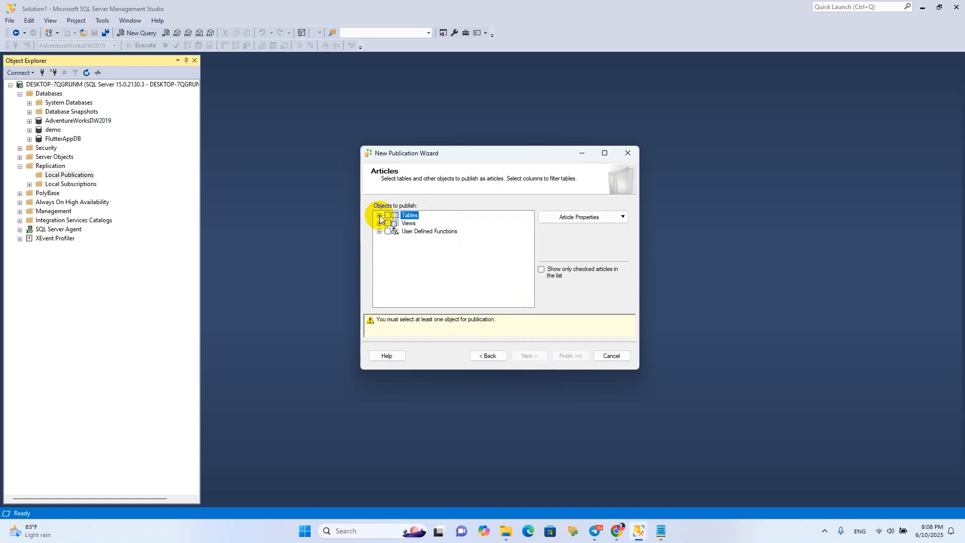
Select all publishable tables of the database as articles and continue to the row filters
left_click(379, 215)
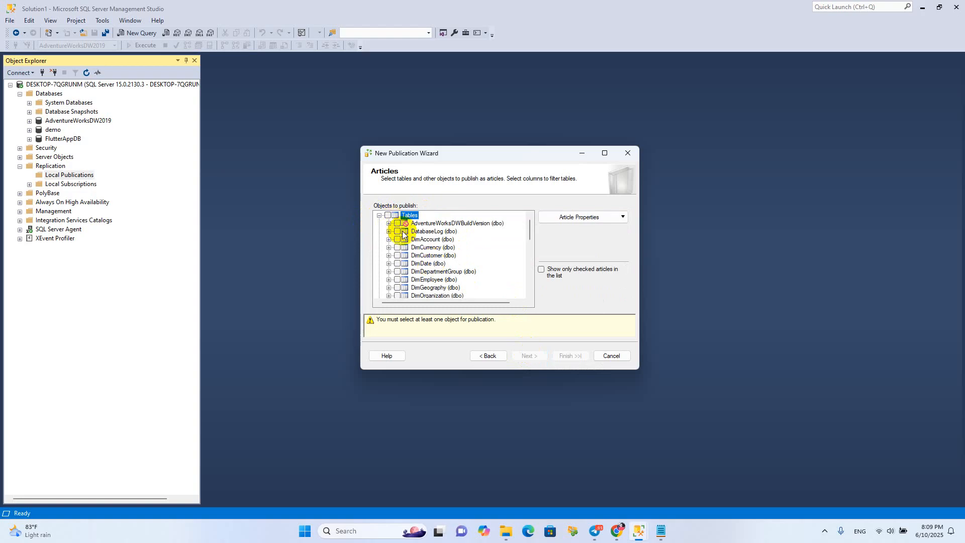
scroll(422, 254, "down", 8)
scroll(440, 258, "up", 5)
scroll(440, 259, "up", 5)
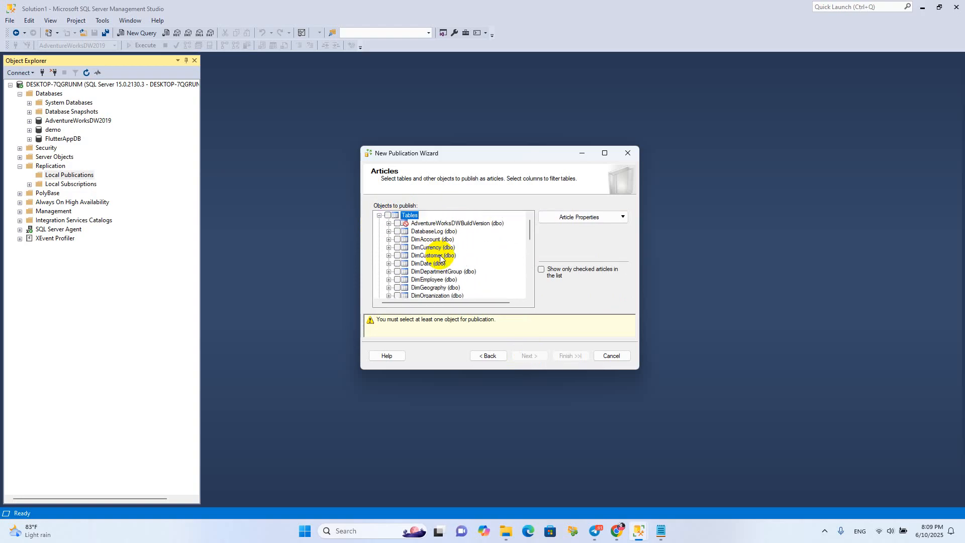
left_click(397, 239)
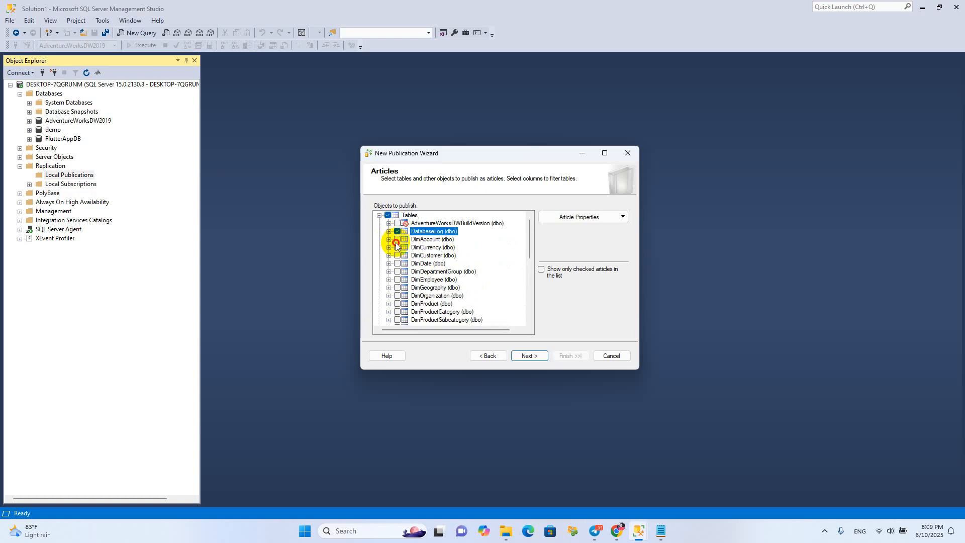
left_click(387, 215)
scroll(395, 231, "down", 10)
scroll(395, 235, "up", 8)
scroll(449, 290, "down", 5)
scroll(449, 291, "down", 1)
left_click(528, 356)
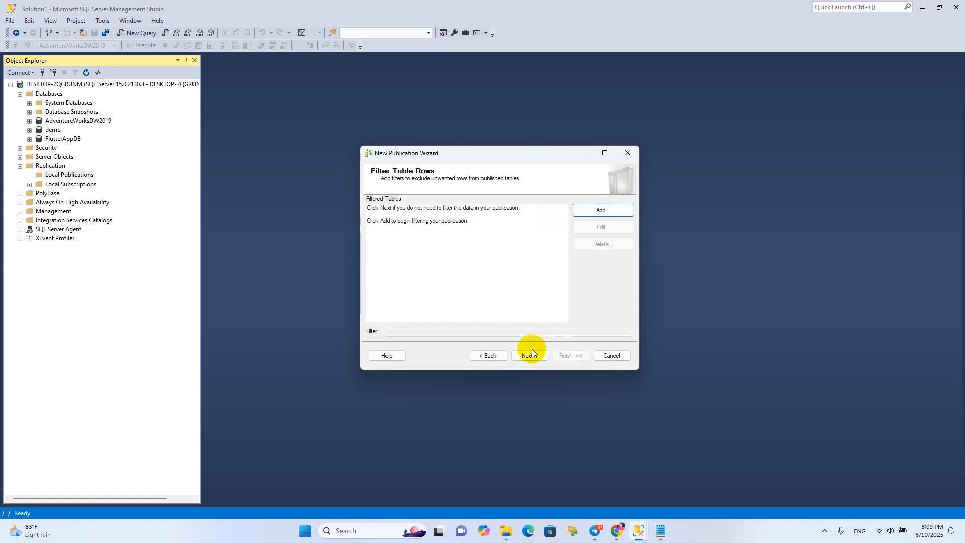
Leave the table rows unfiltered and have a snapshot created immediately and kept available to initialize subscriptions
left_click(596, 207)
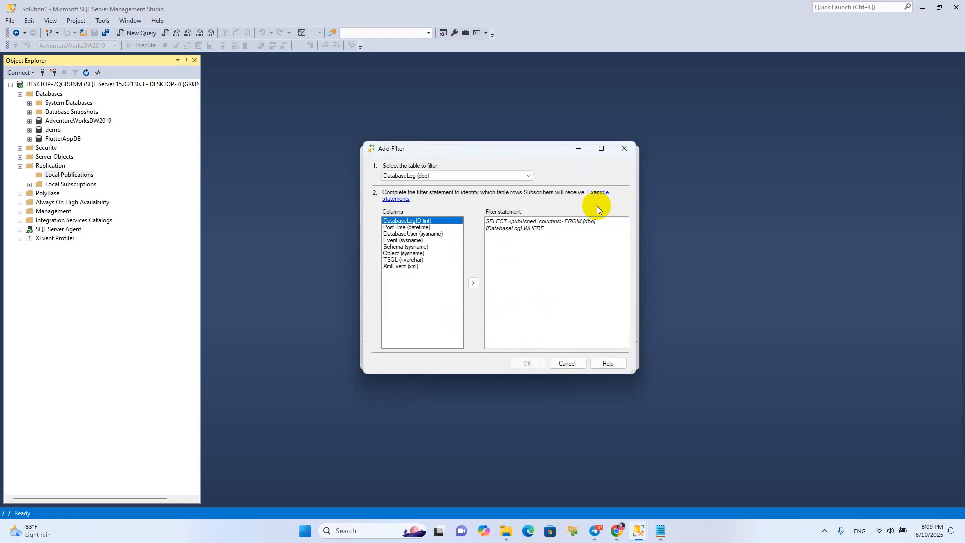
left_click(561, 362)
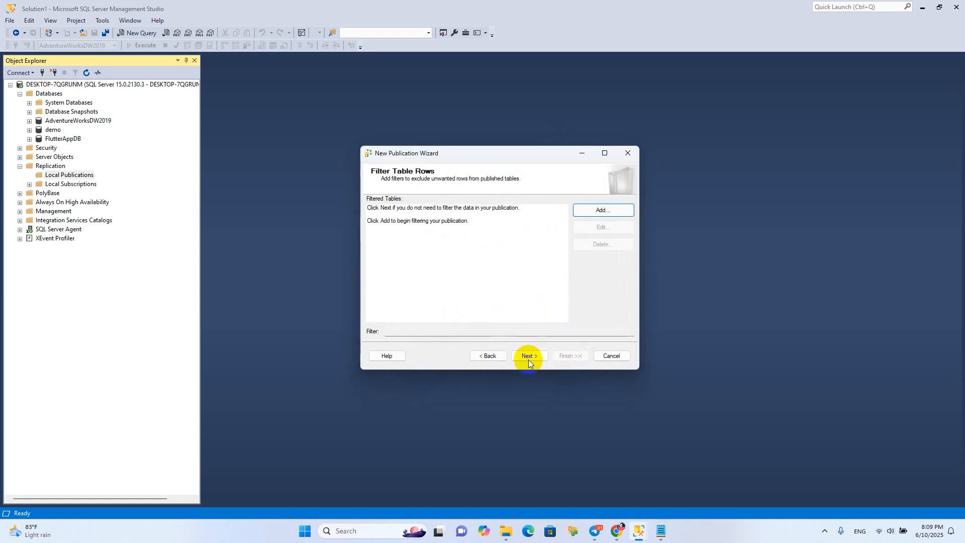
left_click(528, 357)
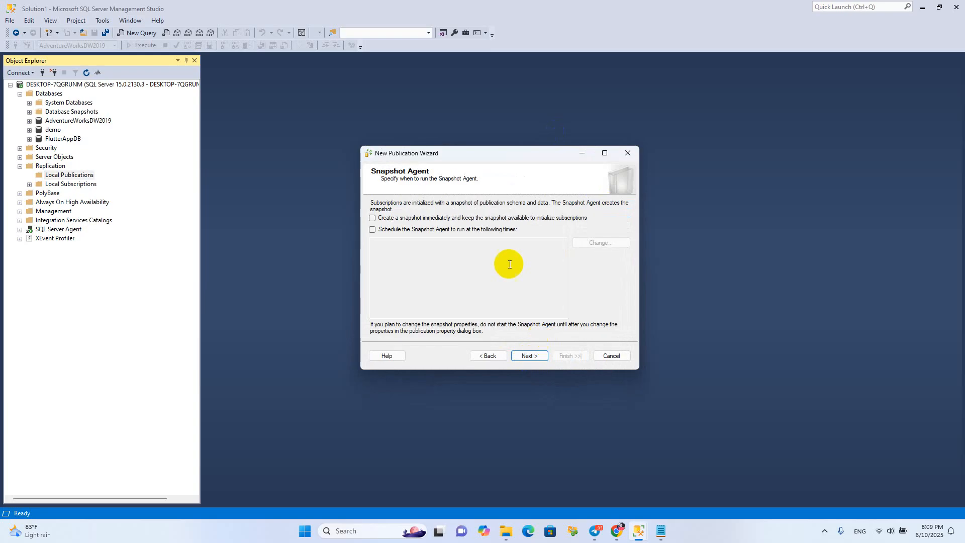
left_click(391, 217)
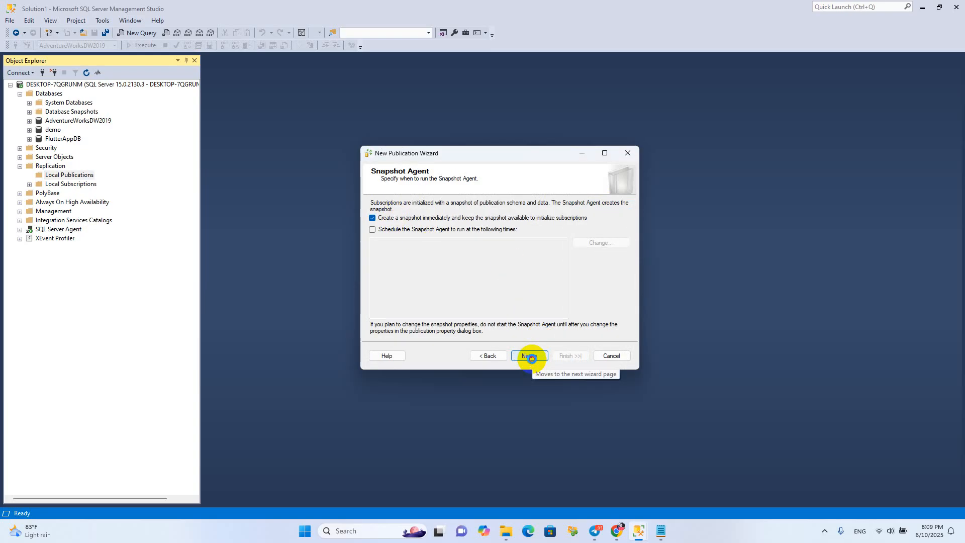
left_click(530, 357)
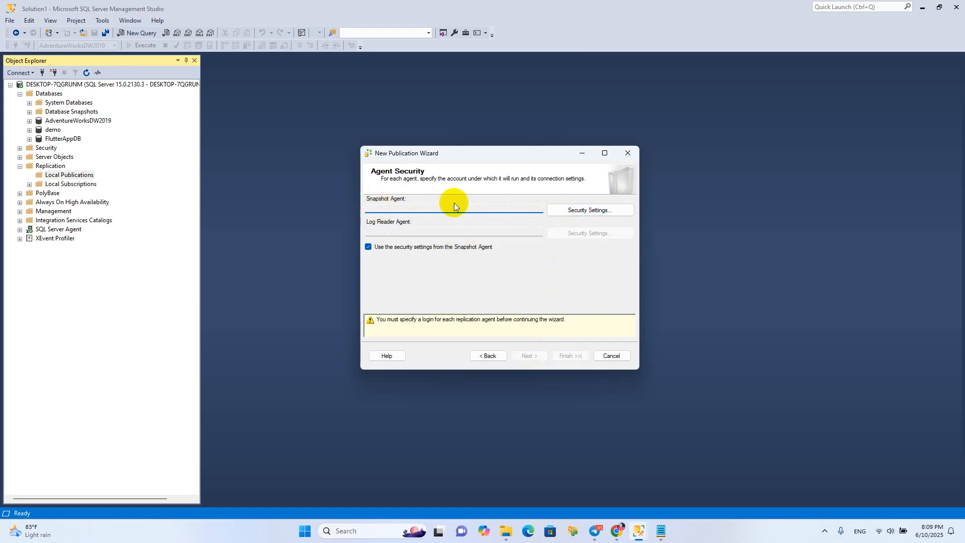
Run the Snapshot Agent under the SQL Server Agent service account and keep Create the publication as the only wizard action
left_click(588, 216)
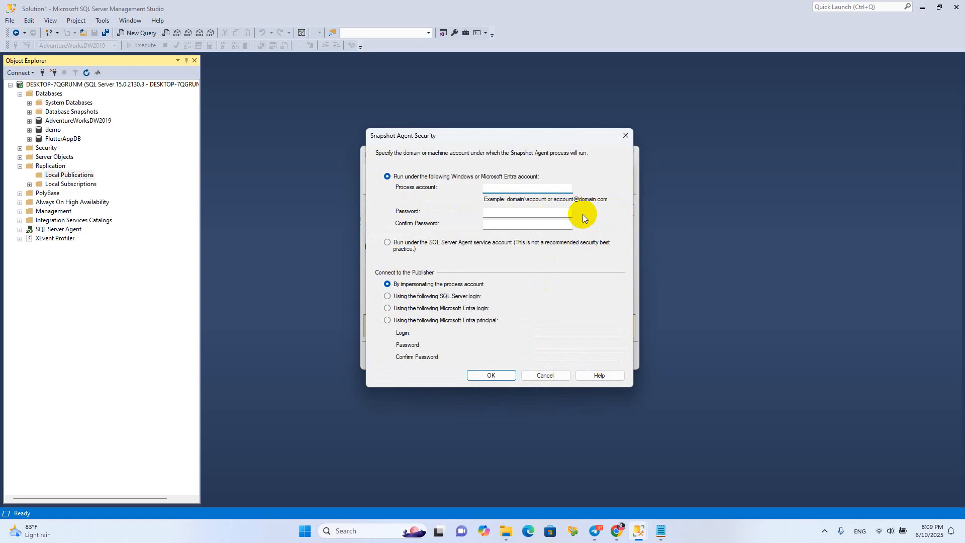
left_click(508, 213)
left_click(490, 228)
left_click(388, 243)
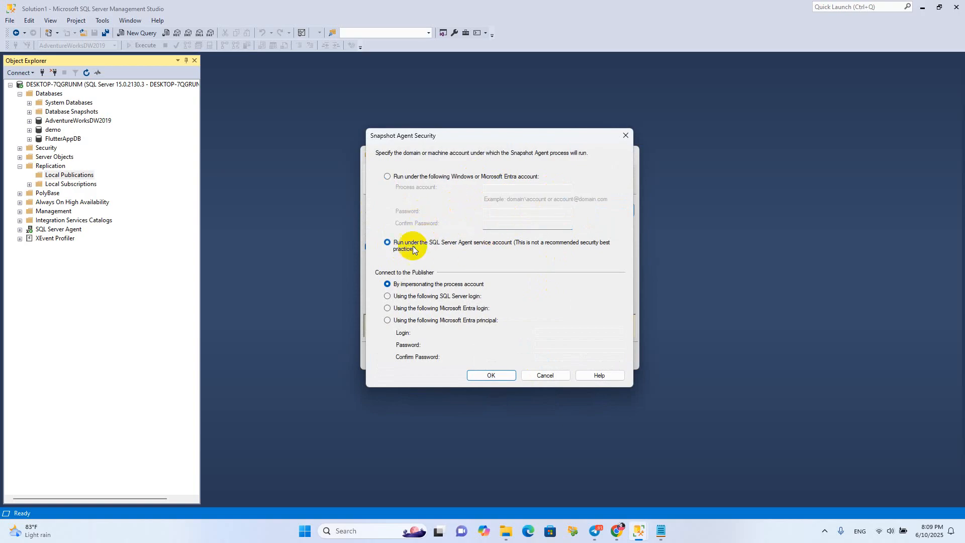
left_click(499, 376)
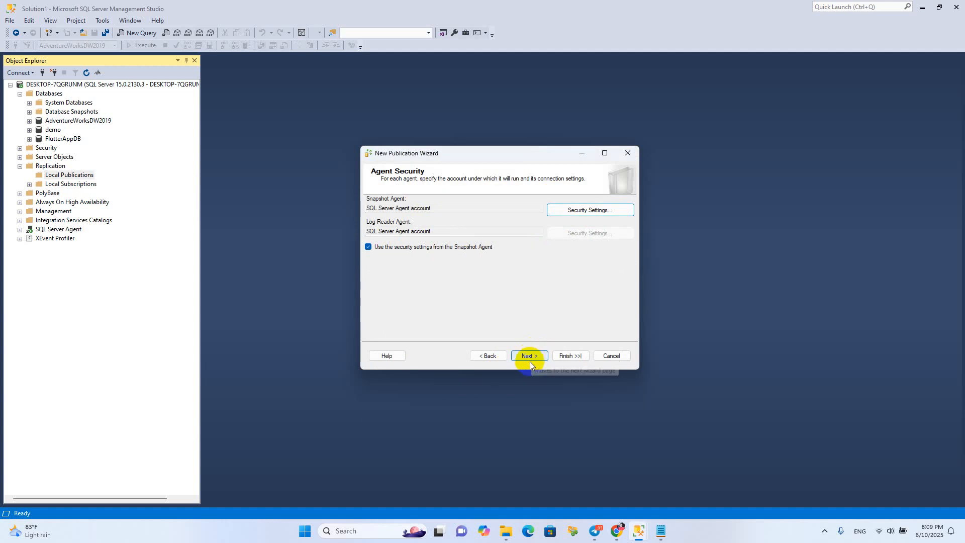
left_click(529, 358)
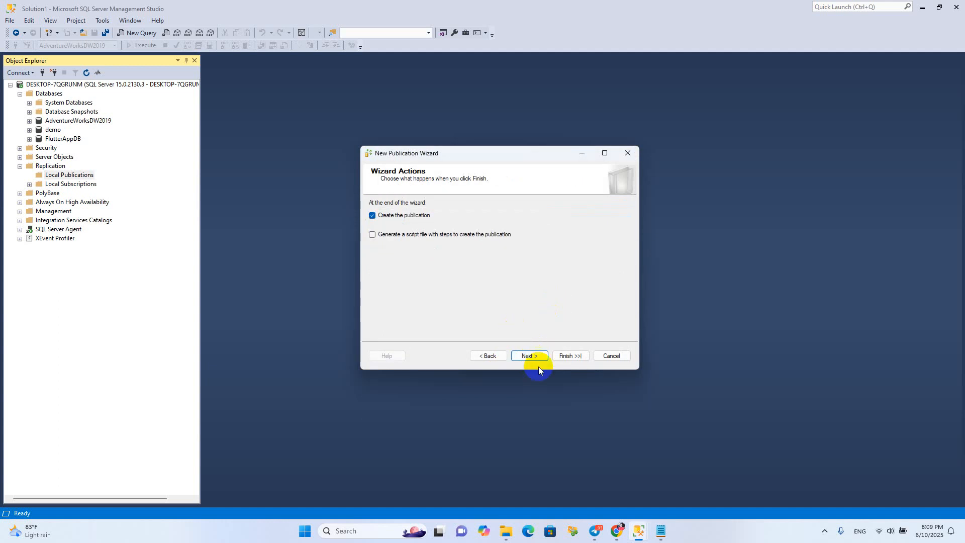
left_click(528, 356)
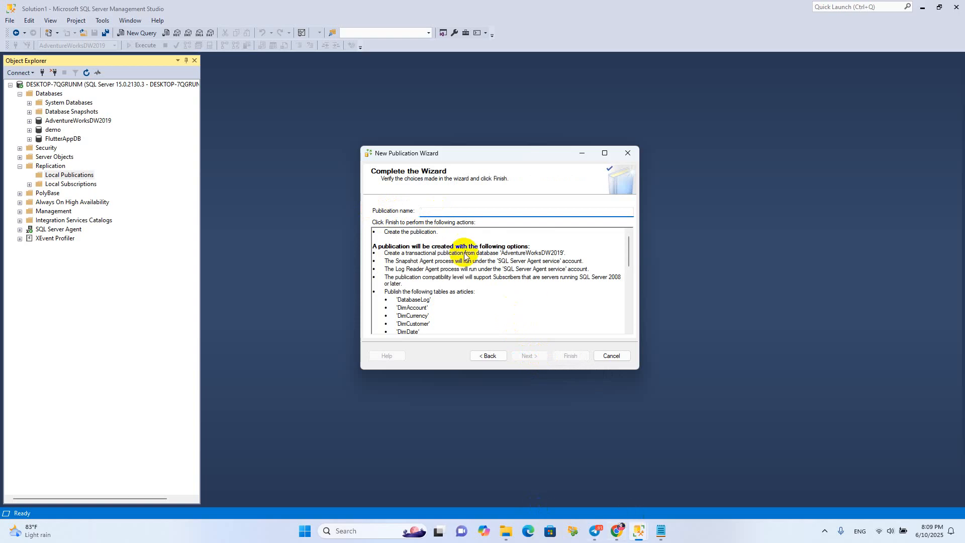
Switch to Notepad and copy the database name AdventureWorksDW2019 from the first line of the notes
left_click(660, 530)
left_click(475, 283)
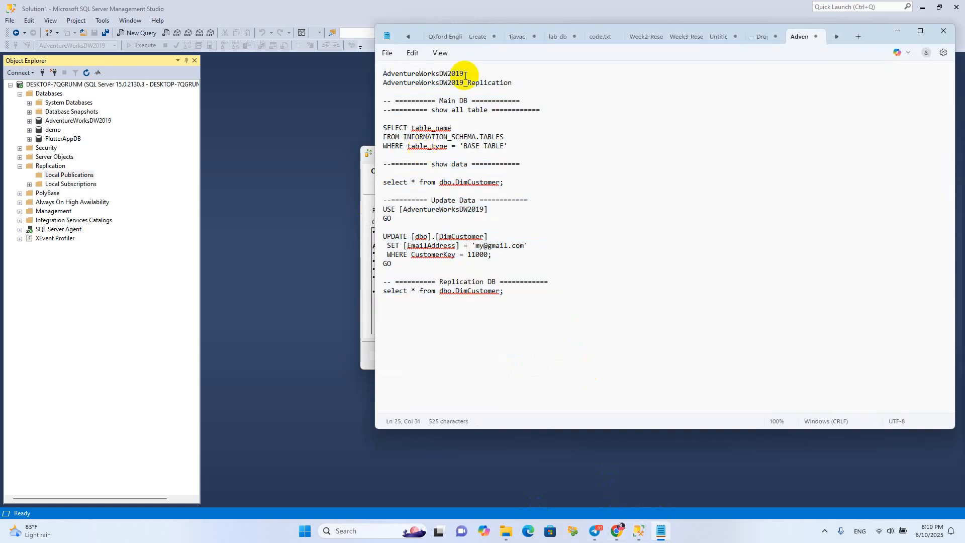
double_click(394, 73)
key("ctrl+c")
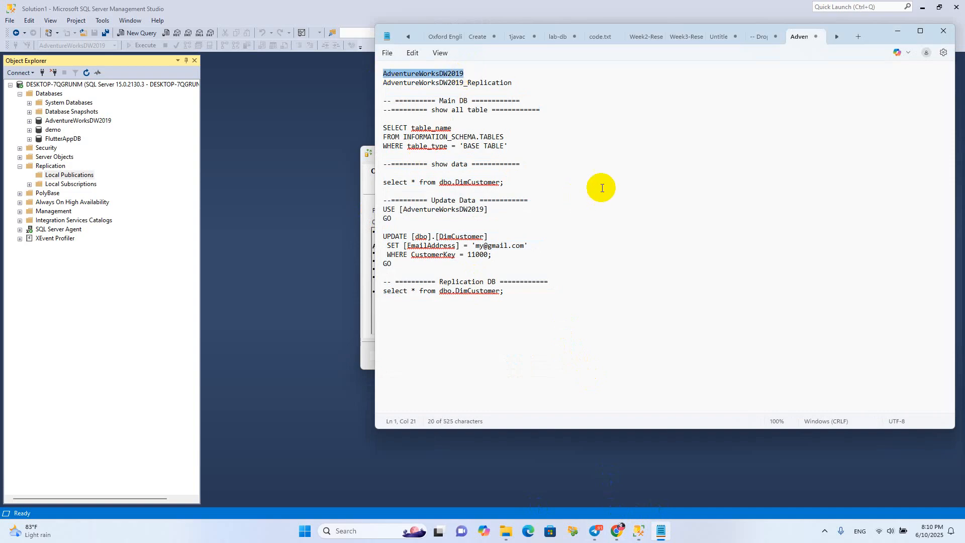
left_click(921, 7)
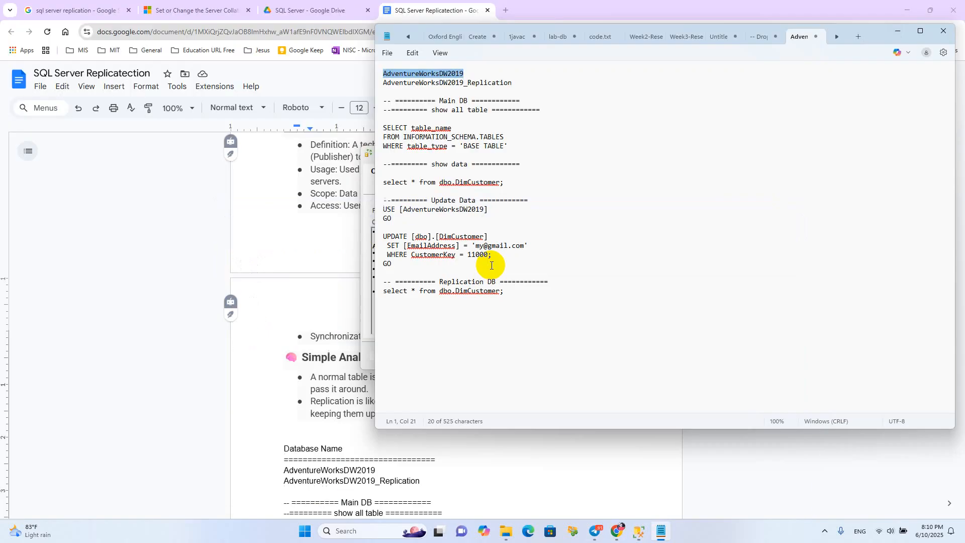
Switch back to the New Publication Wizard, name the publication AdventureWorksDW2019_Publi, create it and close the wizard
mouse_move(634, 535)
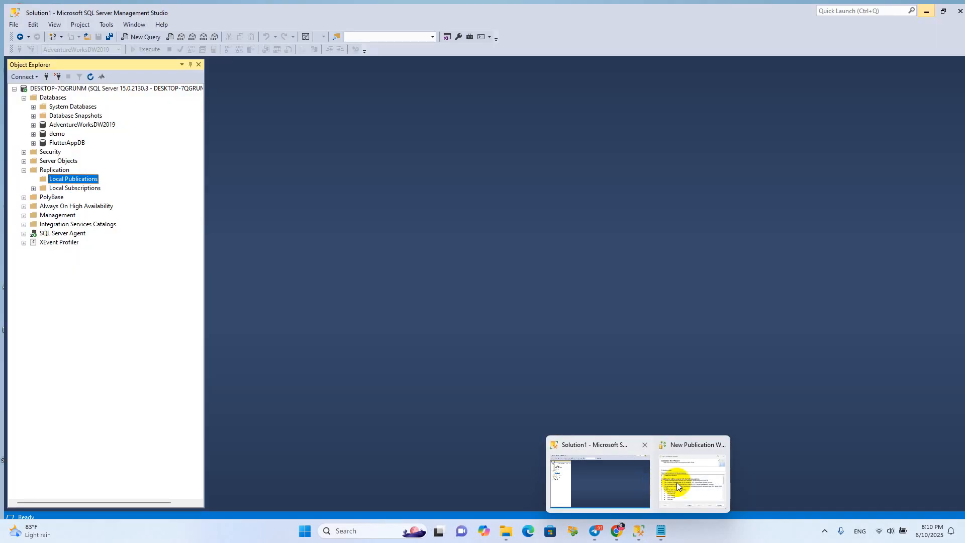
left_click(676, 482)
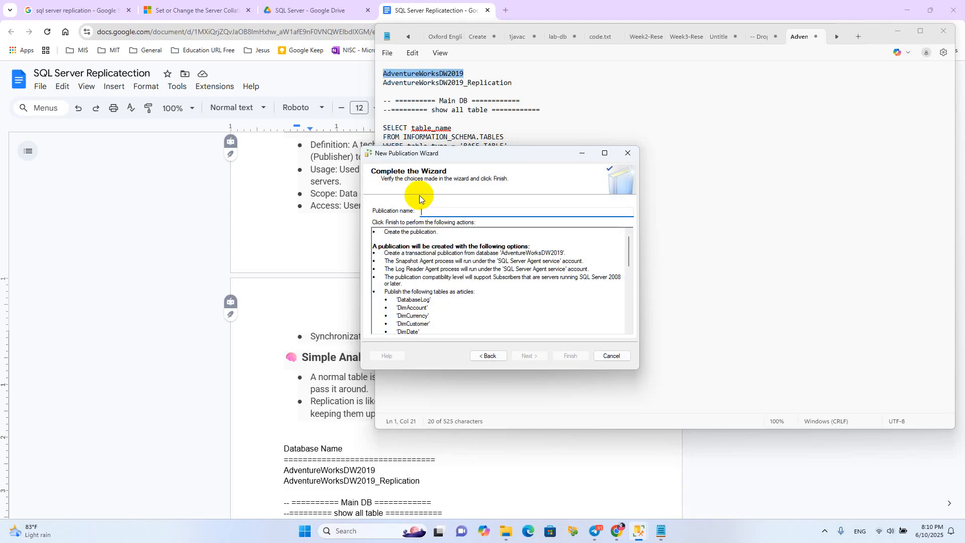
key("ctrl+v")
type("_Pu")
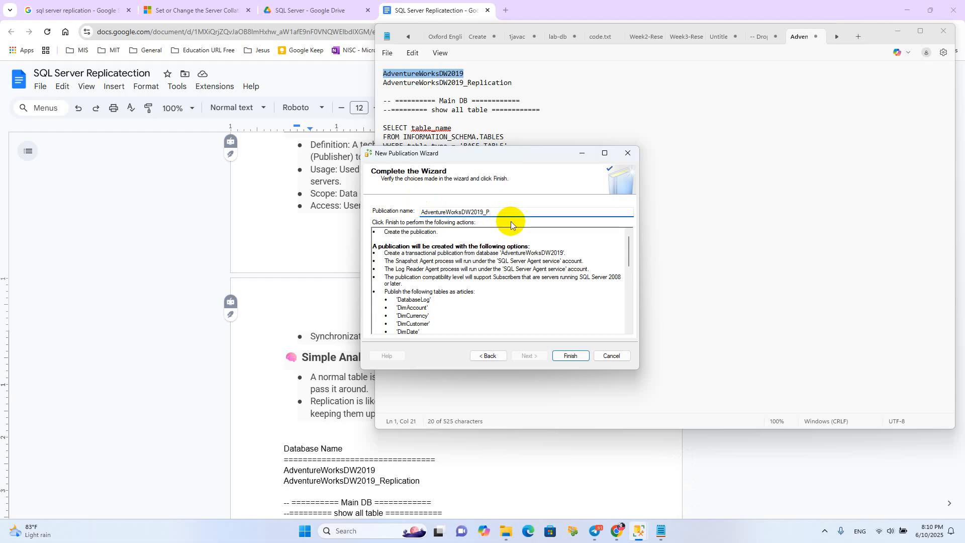
key("BackSpace")
type("ubli")
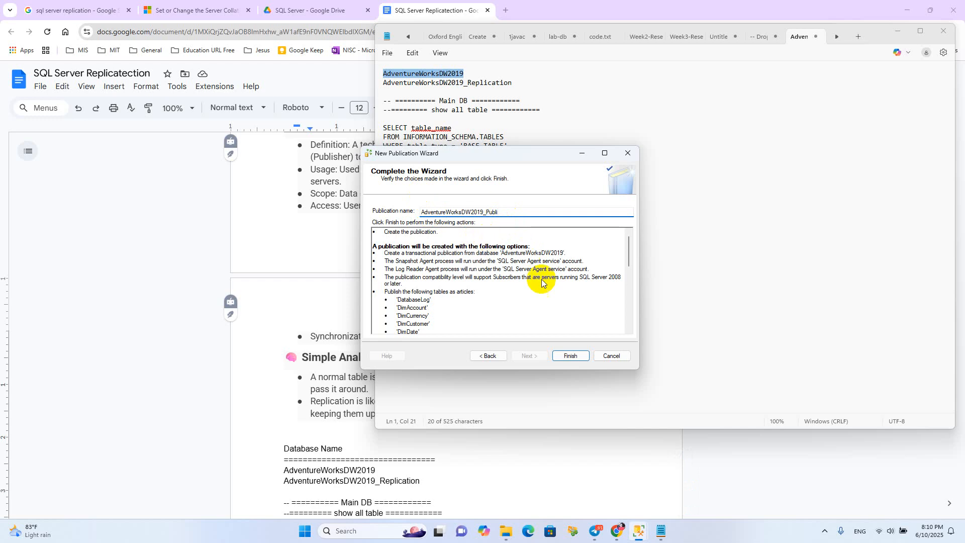
left_click(567, 355)
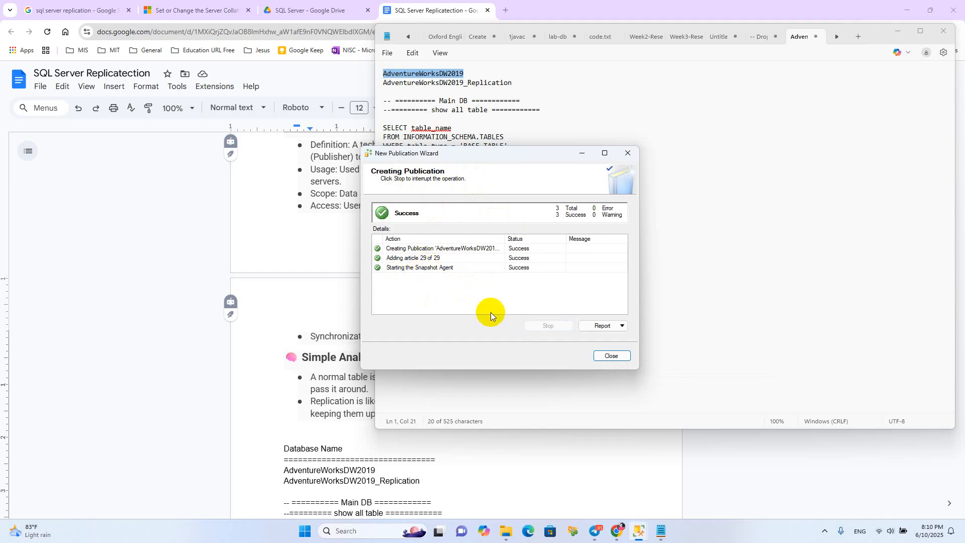
left_click(614, 356)
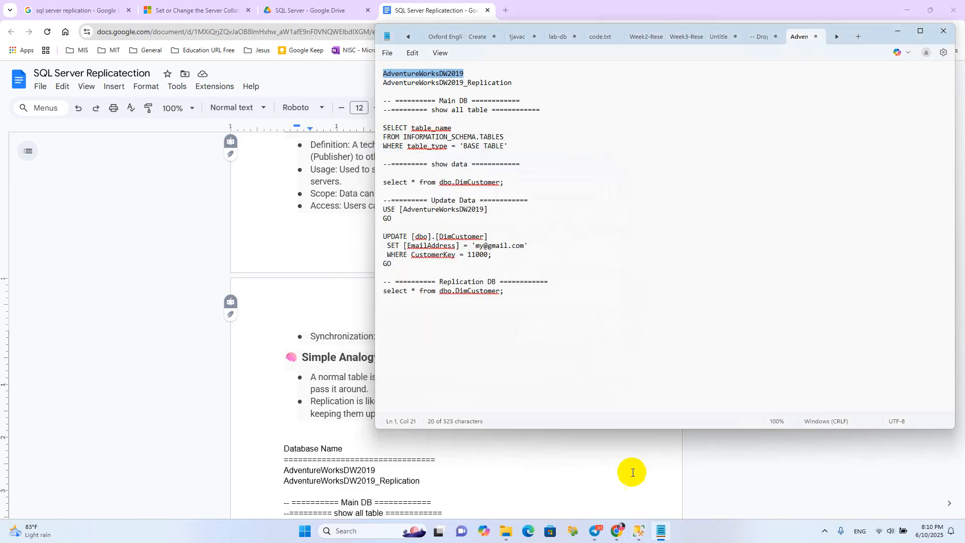
Switch to SQL Server Management Studio and start a new subscription for the AdventureWorksDW2019_Publi publication
left_click(645, 538)
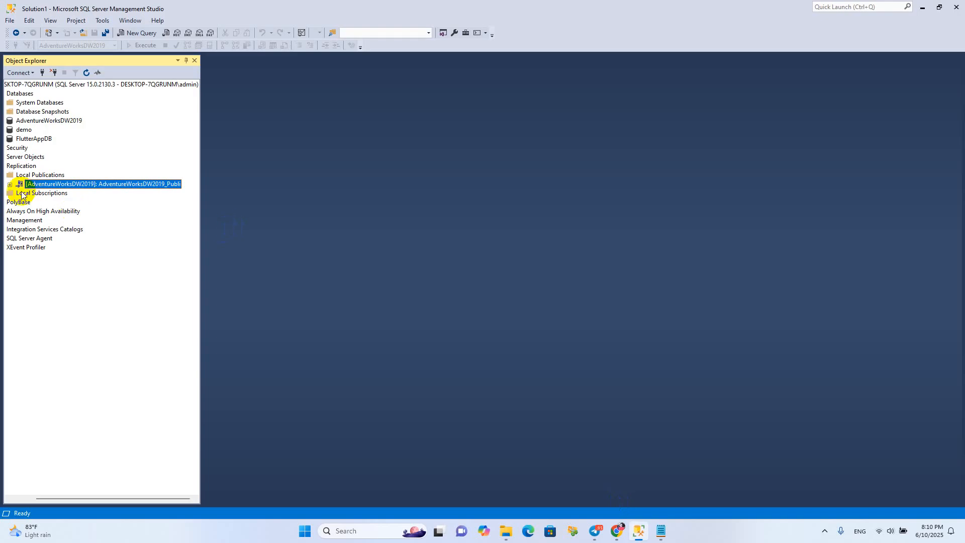
left_click(10, 183)
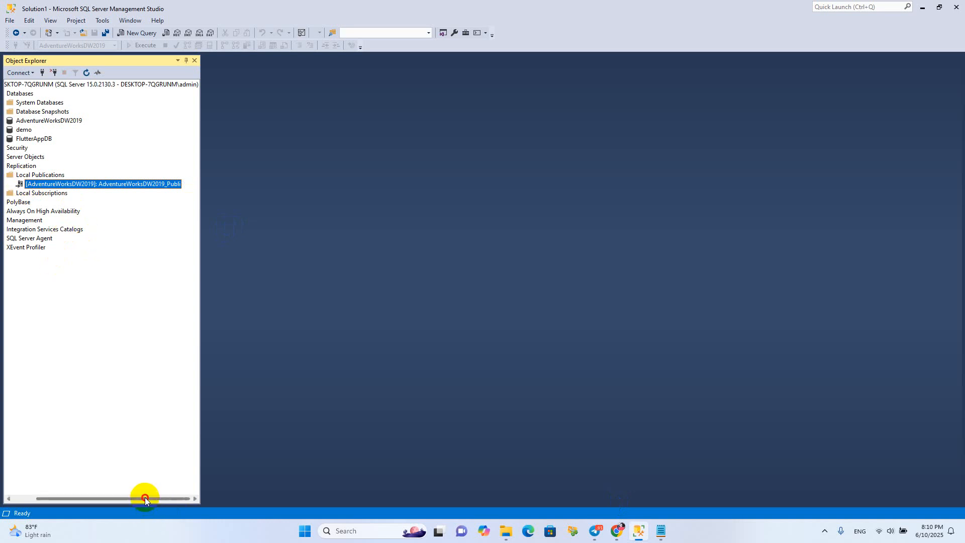
left_click_drag(145, 496, 71, 456)
left_click(73, 176)
left_click(72, 185)
left_click(67, 175)
left_click(74, 185)
right_click(74, 185)
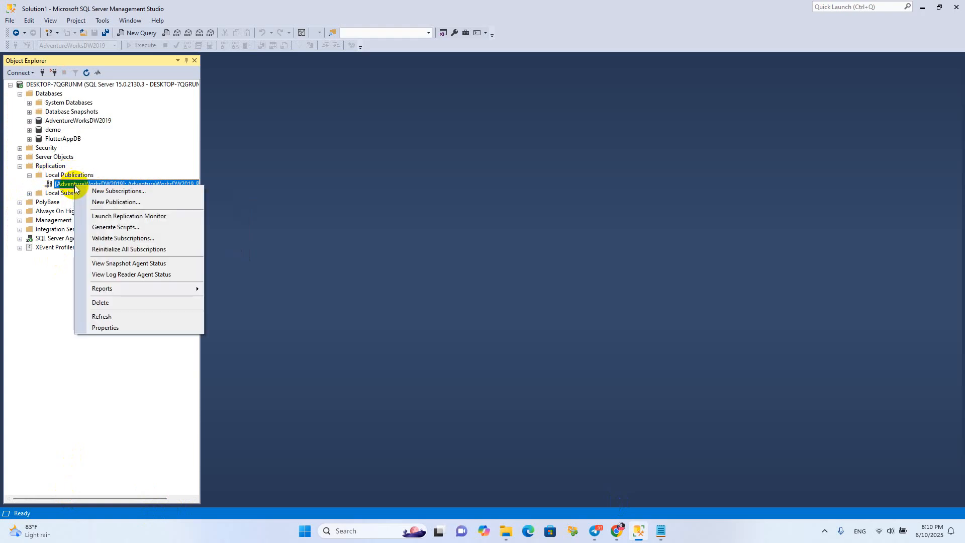
left_click(94, 182)
right_click(92, 190)
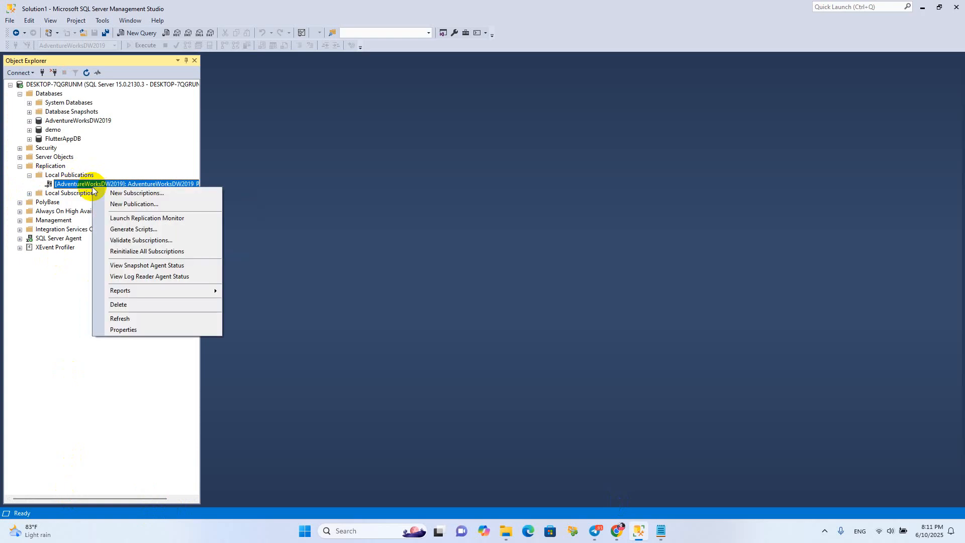
left_click(136, 193)
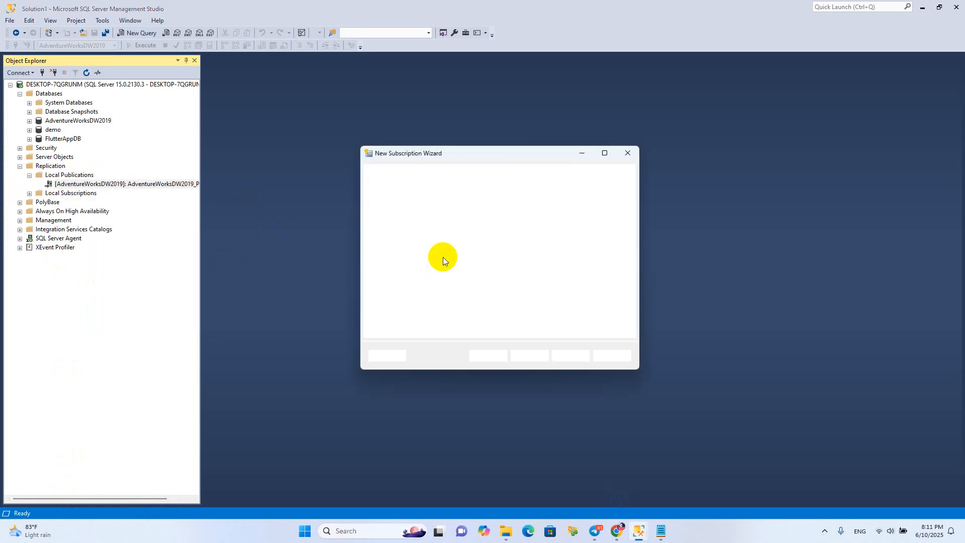
Keep AdventureWorksDW2019_Publi as the publication and run all agents at the Distributor as push subscriptions
left_click(530, 356)
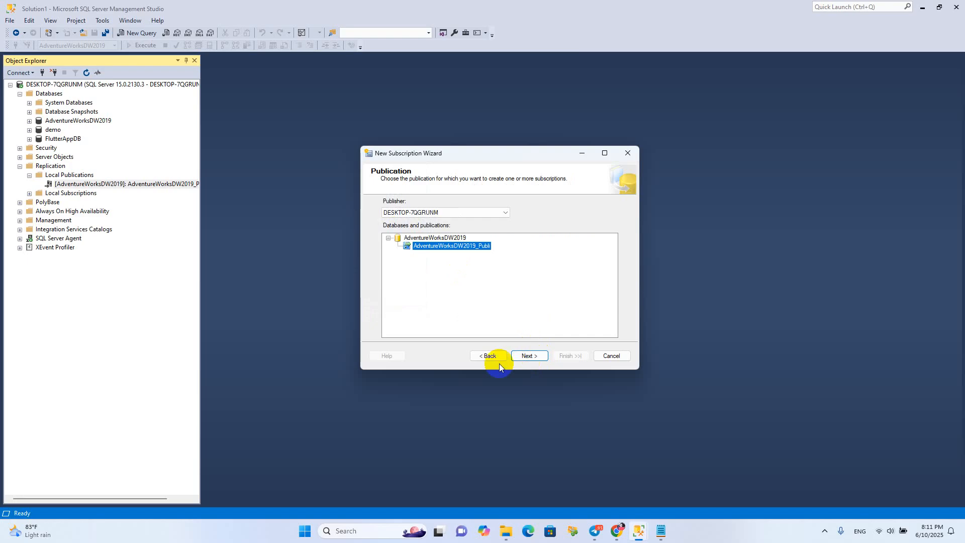
left_click(528, 356)
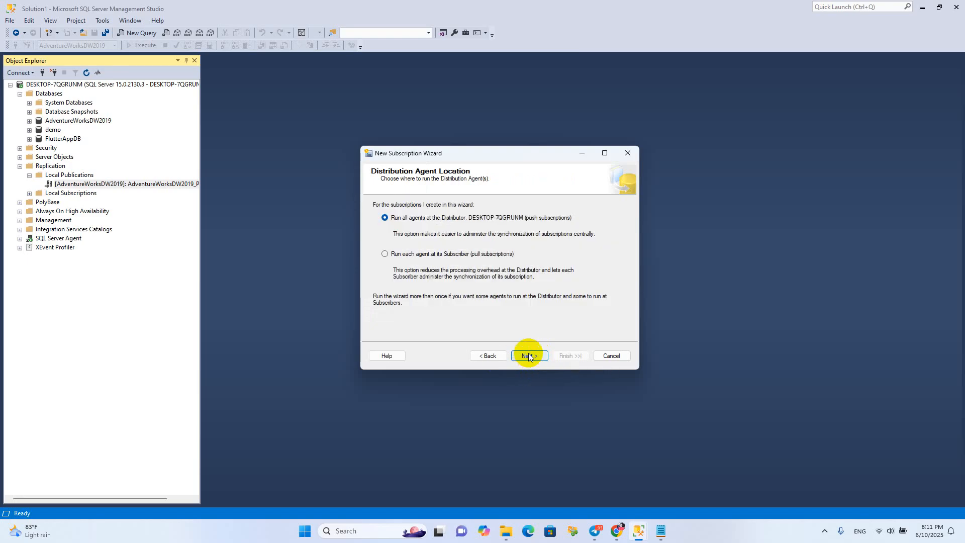
left_click(521, 351)
left_click(527, 354)
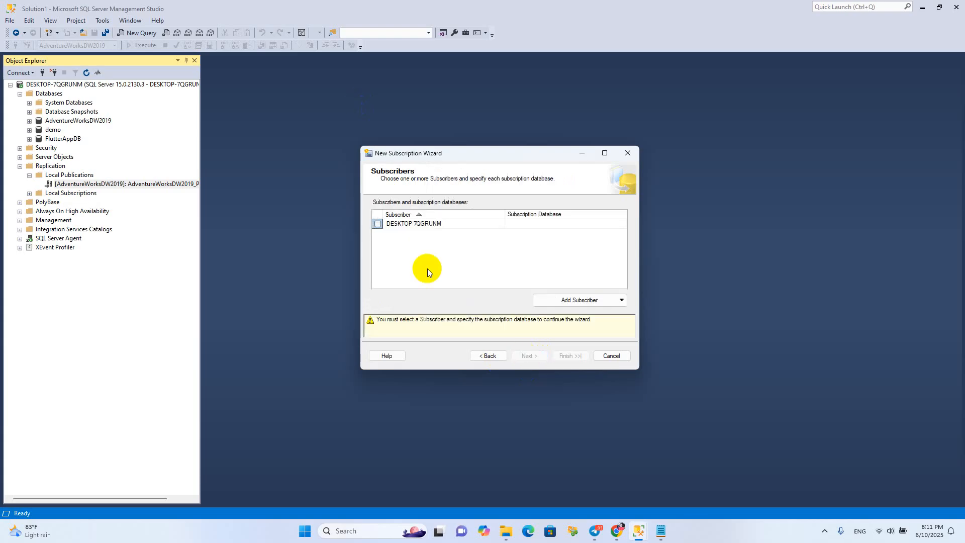
Select DESKTOP-7QGRUNM as the subscriber and start a new database as its subscription database
left_click(378, 224)
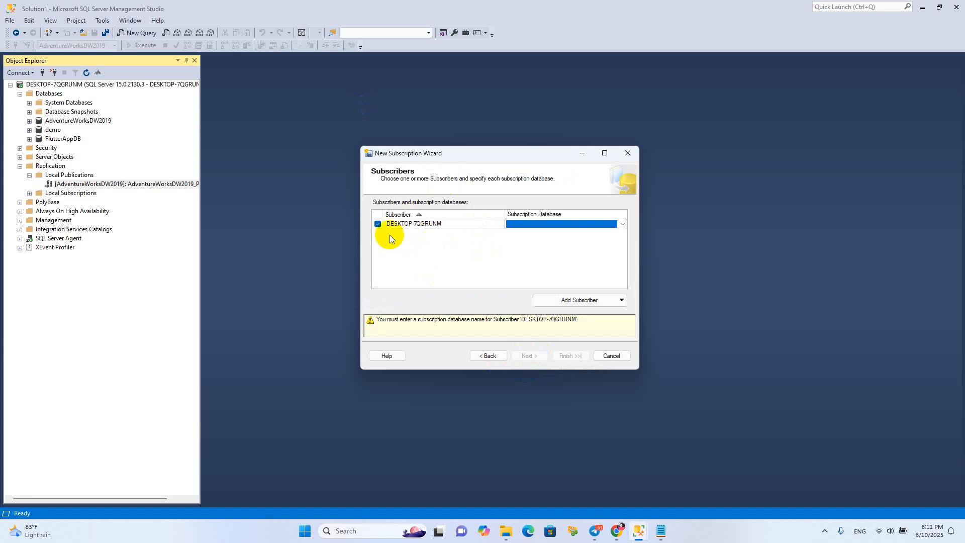
left_click(622, 225)
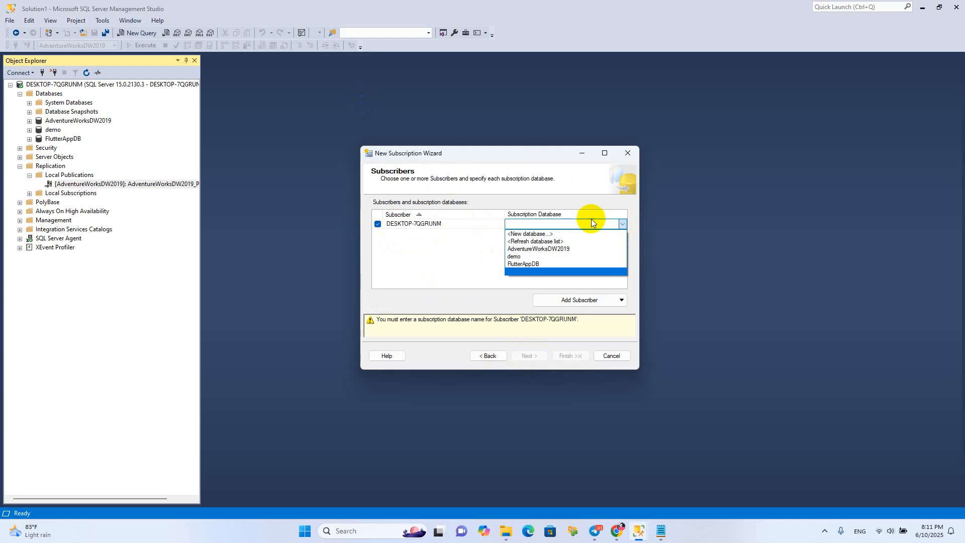
left_click(534, 234)
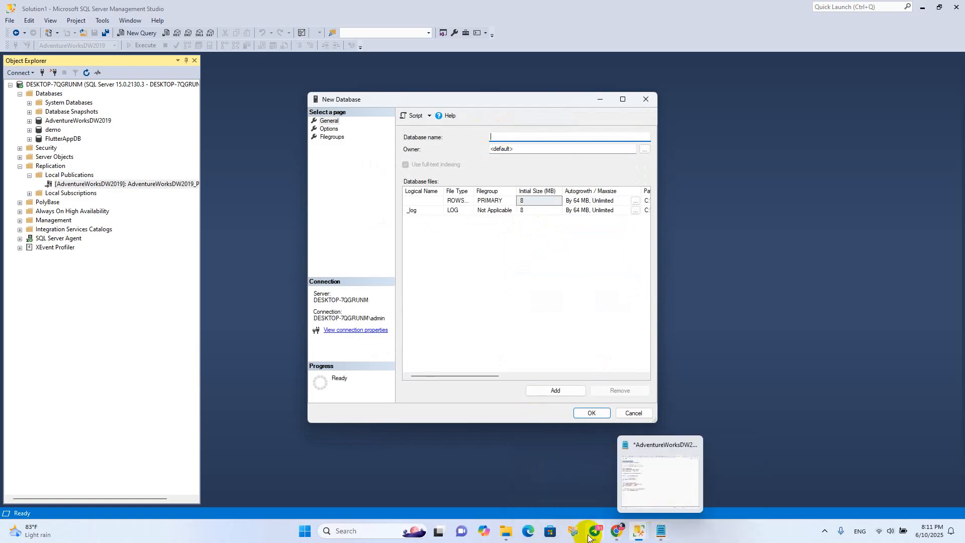
Switch to the Google Docs notes in Chrome and copy the database name AdventureWorksDW2019_Replication
mouse_move(617, 532)
left_click(610, 483)
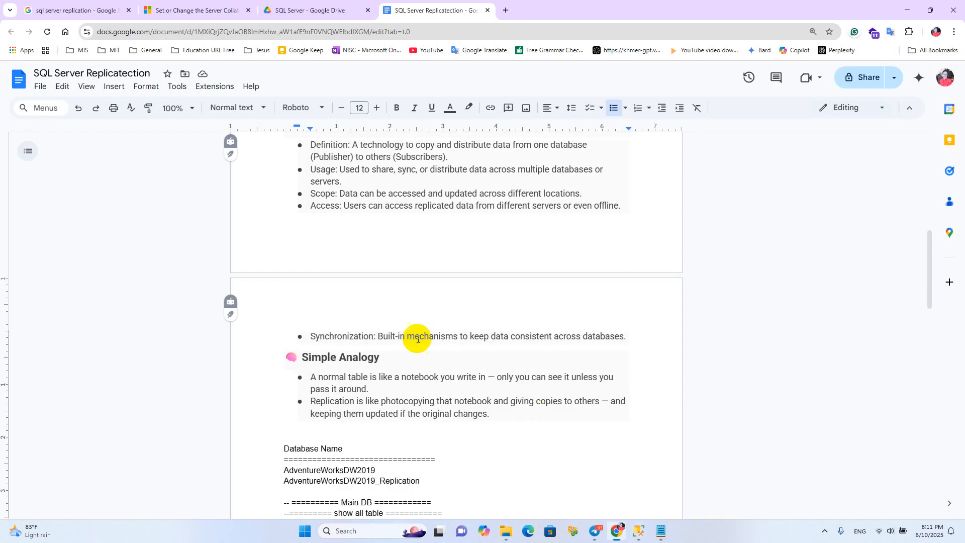
scroll(407, 364, "down", 5)
scroll(417, 362, "up", 2)
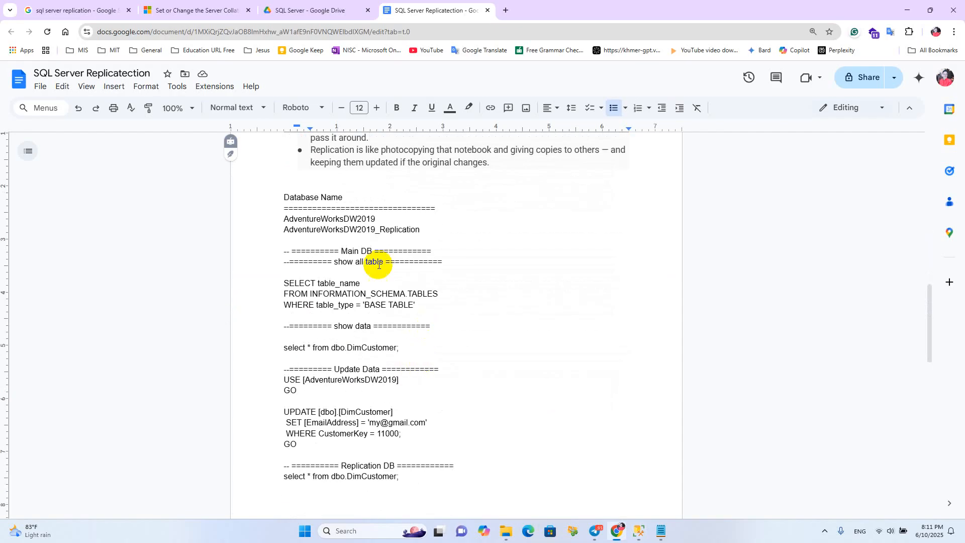
left_click_drag(420, 231, 278, 231)
key("ctrl+c")
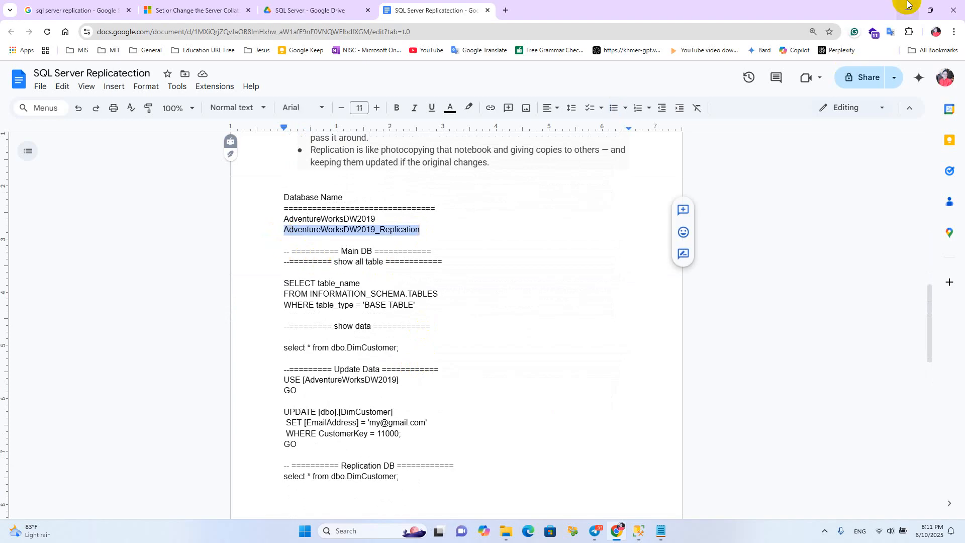
Return to the New Database dialog, create the subscription database as AdventureWorksDW2019_Replication and continue to the agent security settings
key("alt+Tab")
key("ctrl+v")
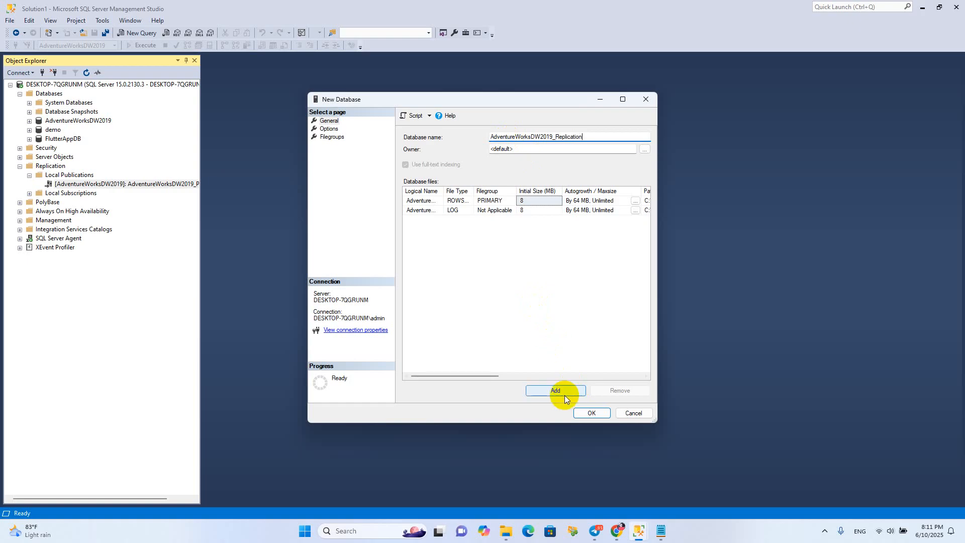
left_click(591, 417)
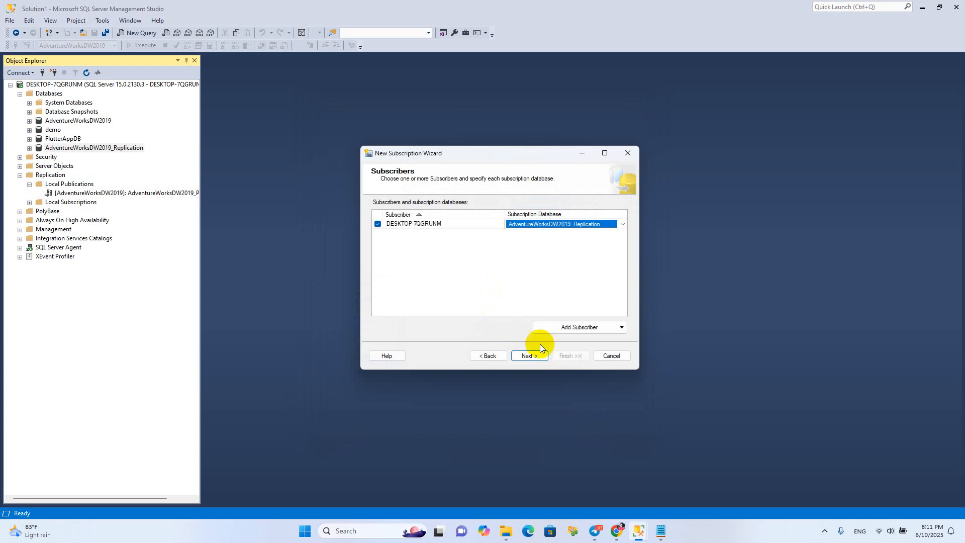
left_click(531, 355)
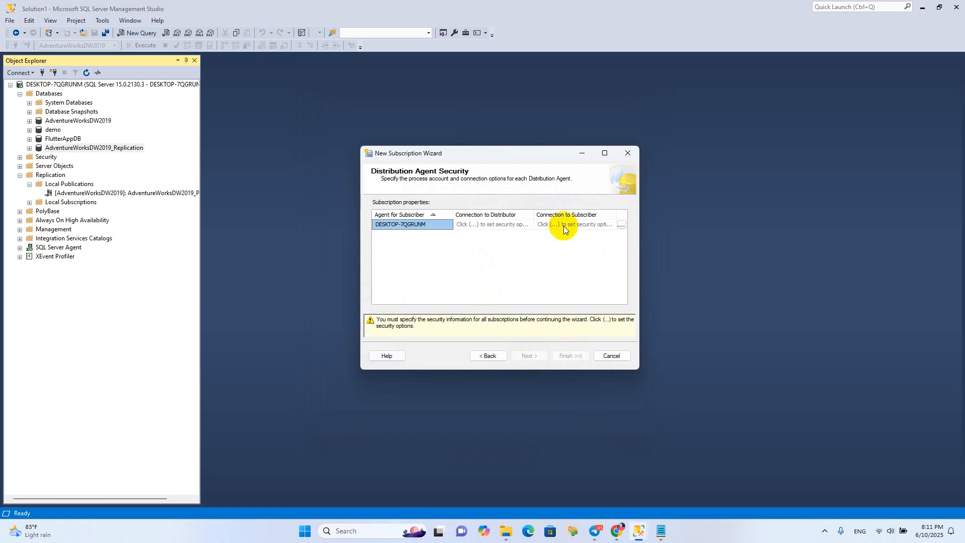
Run the Distribution Agent under the SQL Server Agent service account, impersonating the process account for both connections, and continue
left_click(621, 224)
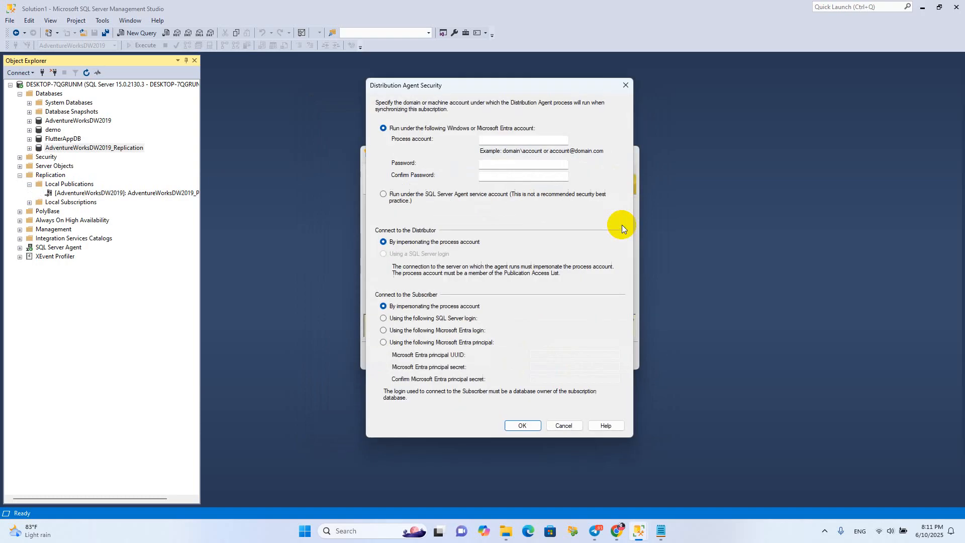
left_click(435, 194)
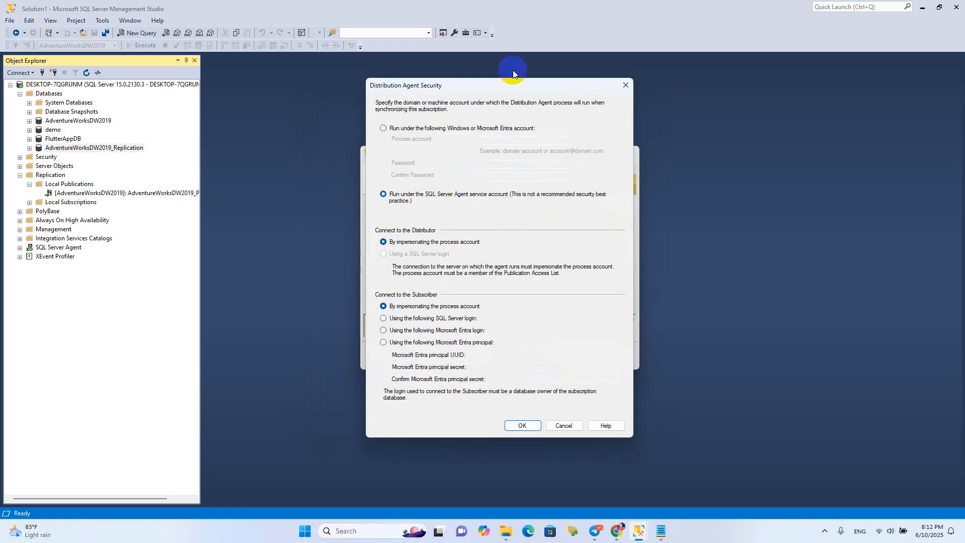
left_click(527, 426)
left_click(529, 356)
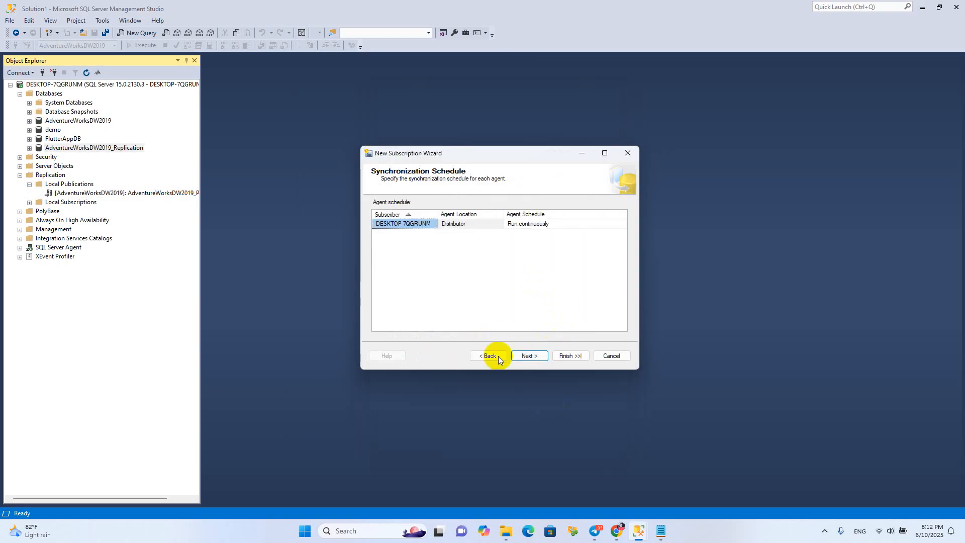
Keep the agent running continuously with immediate initialization, create the subscription without a script file, and close the wizard
left_click(531, 357)
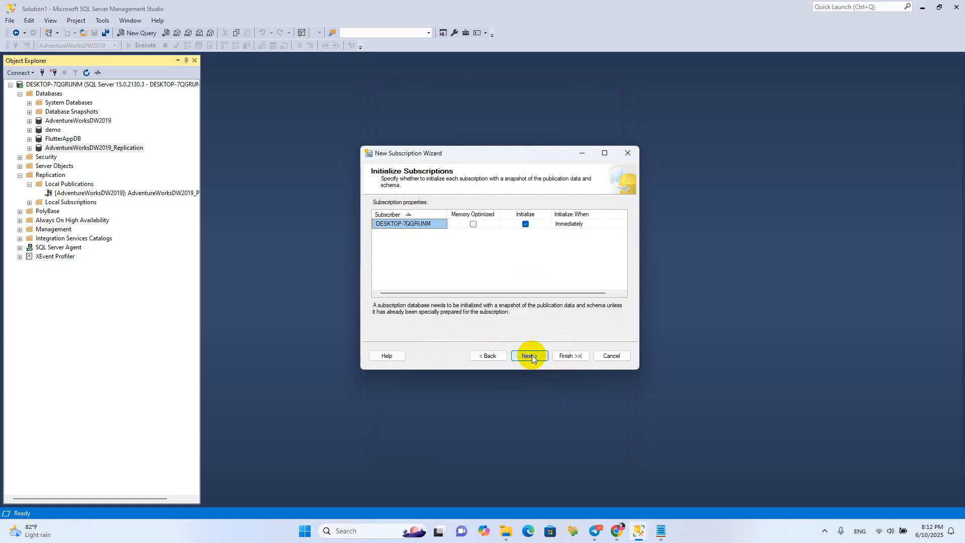
left_click(531, 356)
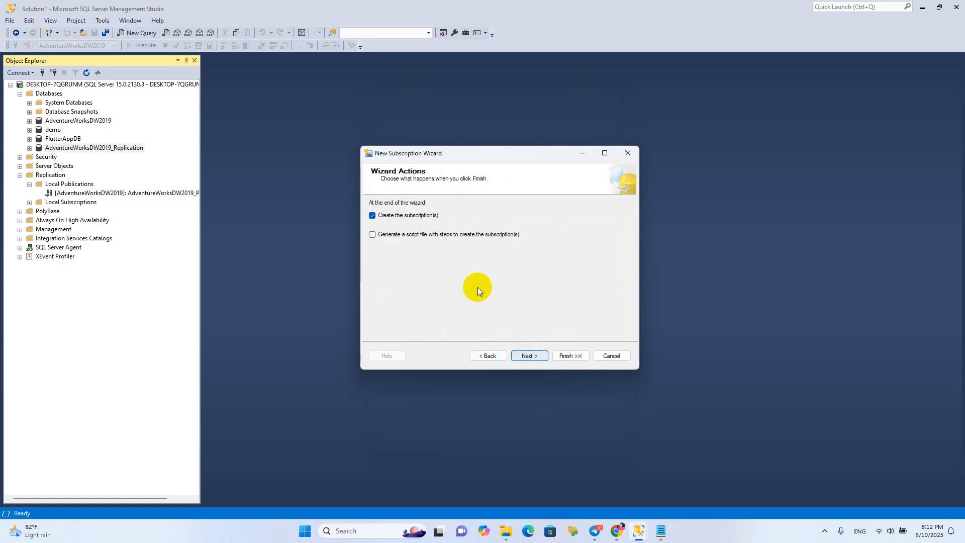
left_click(532, 355)
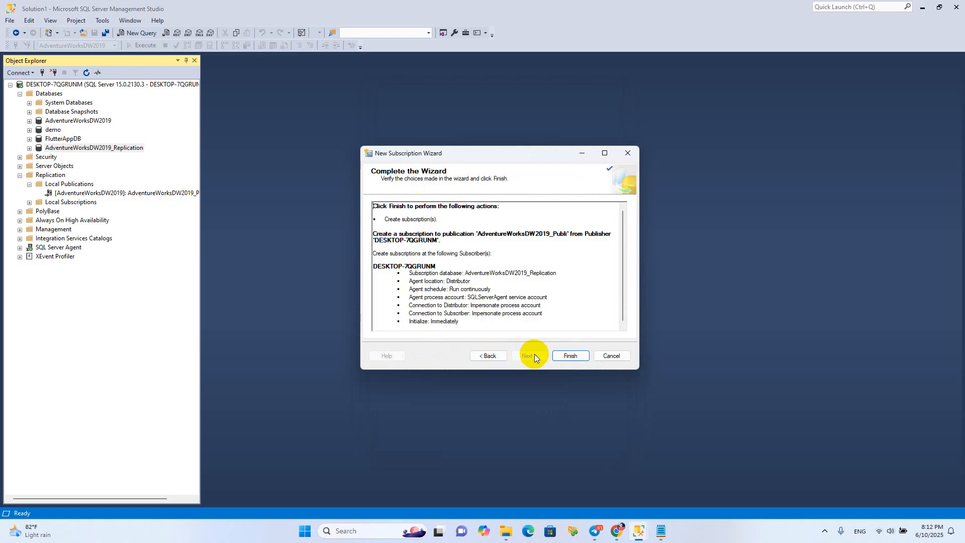
left_click(567, 355)
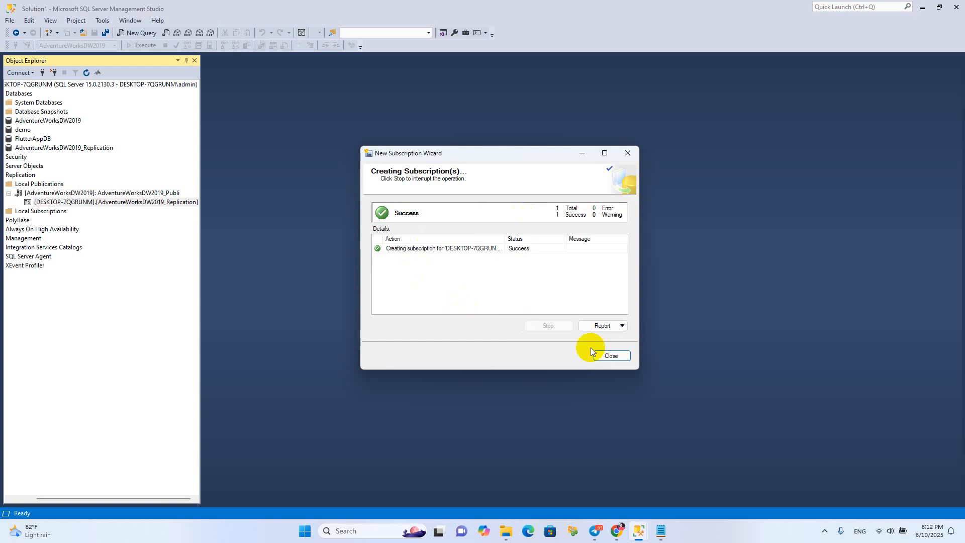
left_click(610, 355)
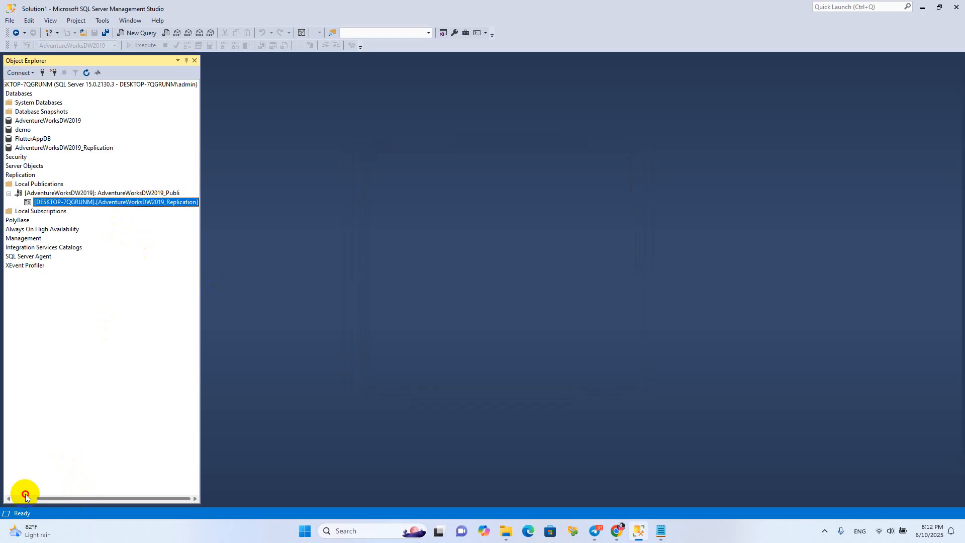
Launch Replication Monitor from the server's Replication node
left_click_drag(79, 497, 59, 475)
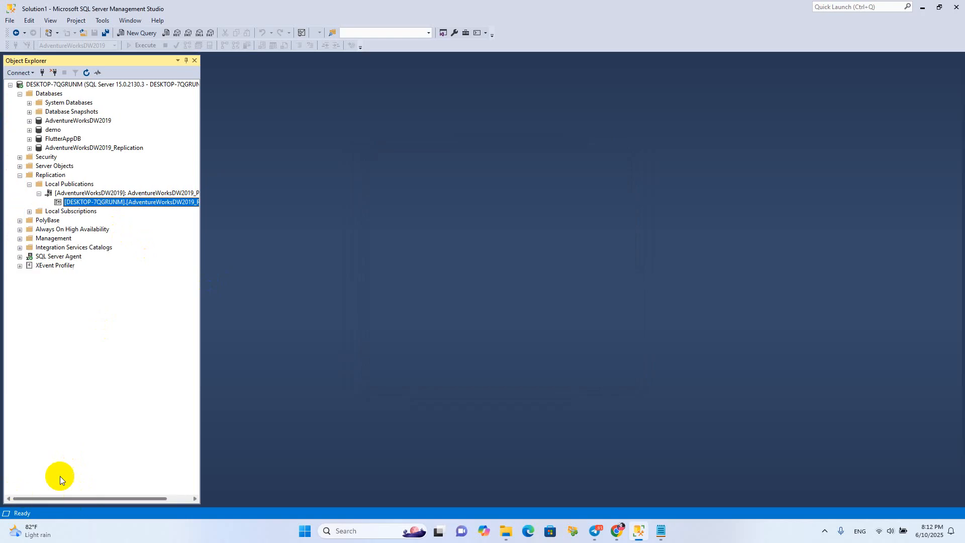
left_click(74, 193)
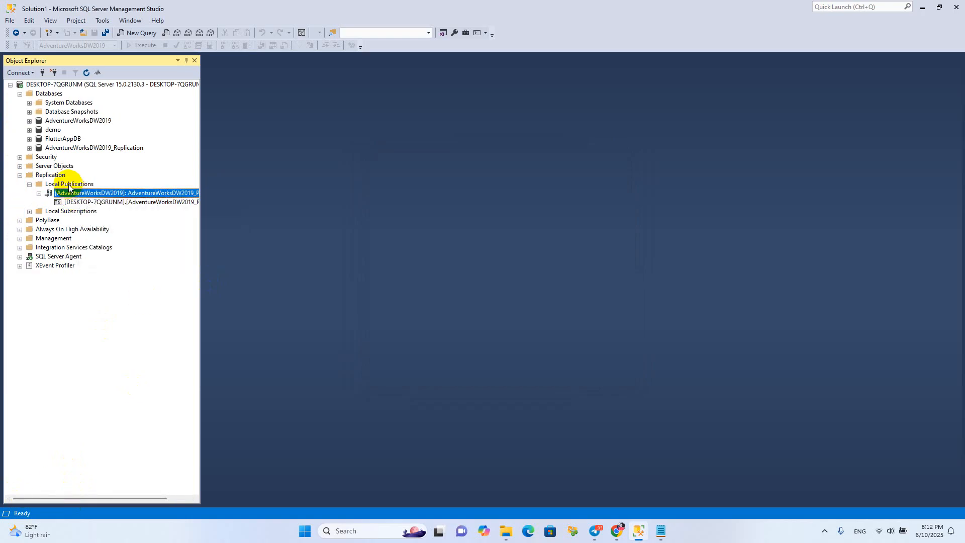
left_click(68, 185)
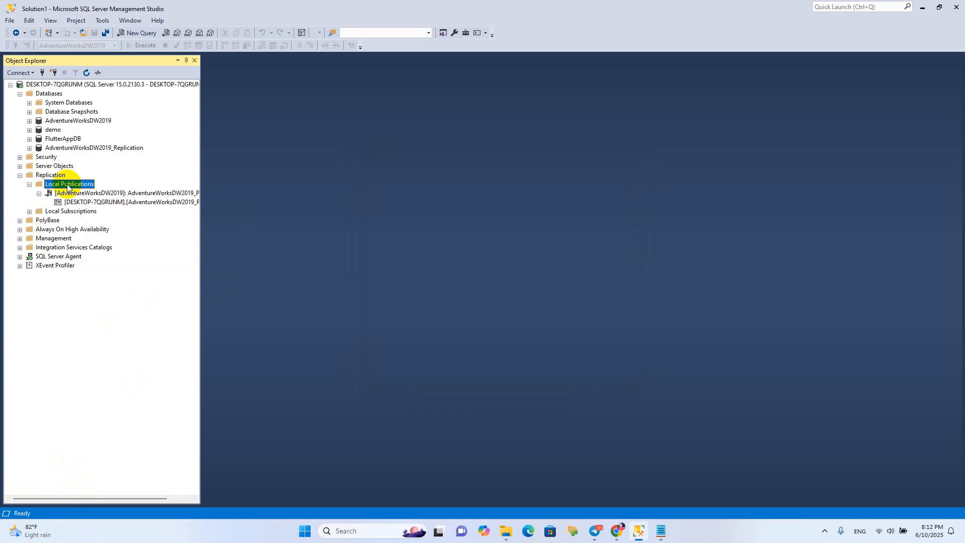
right_click(67, 184)
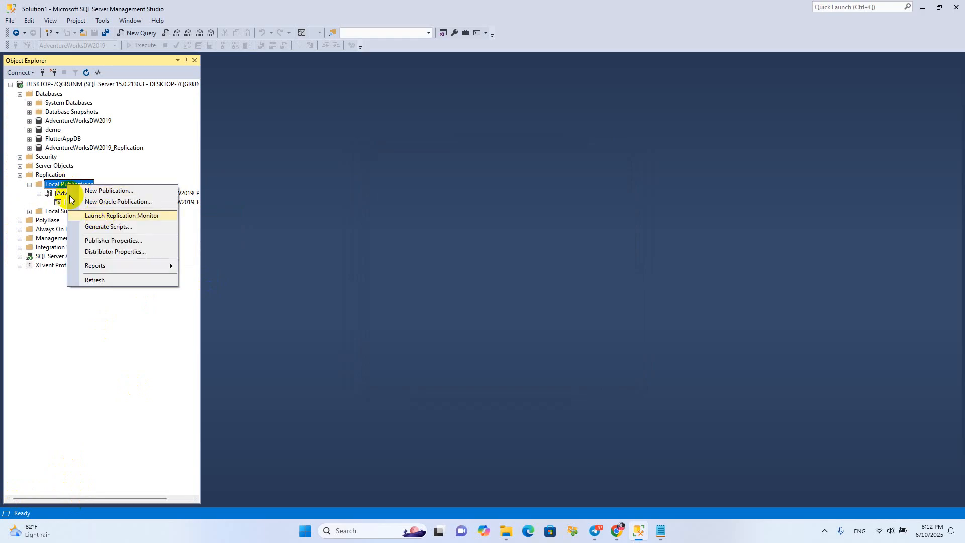
right_click(46, 176)
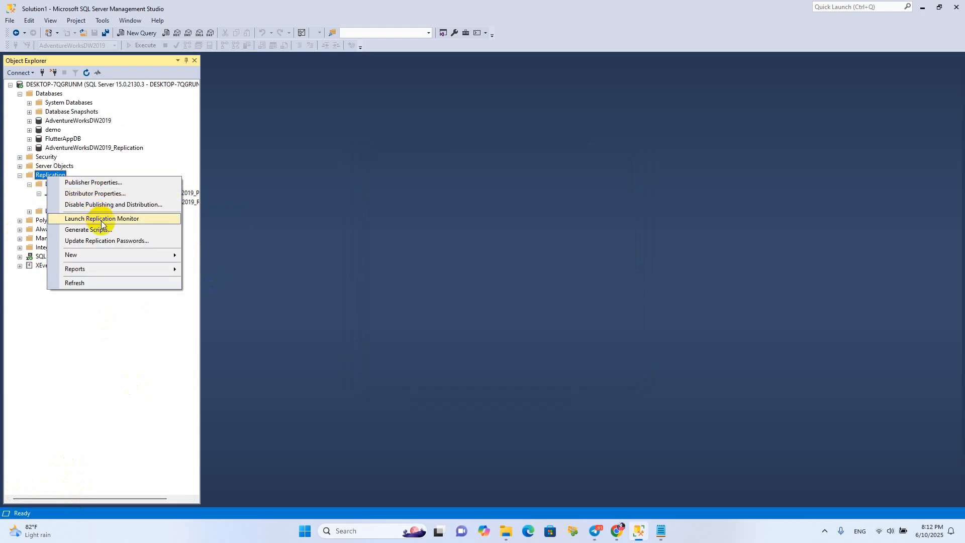
left_click(68, 219)
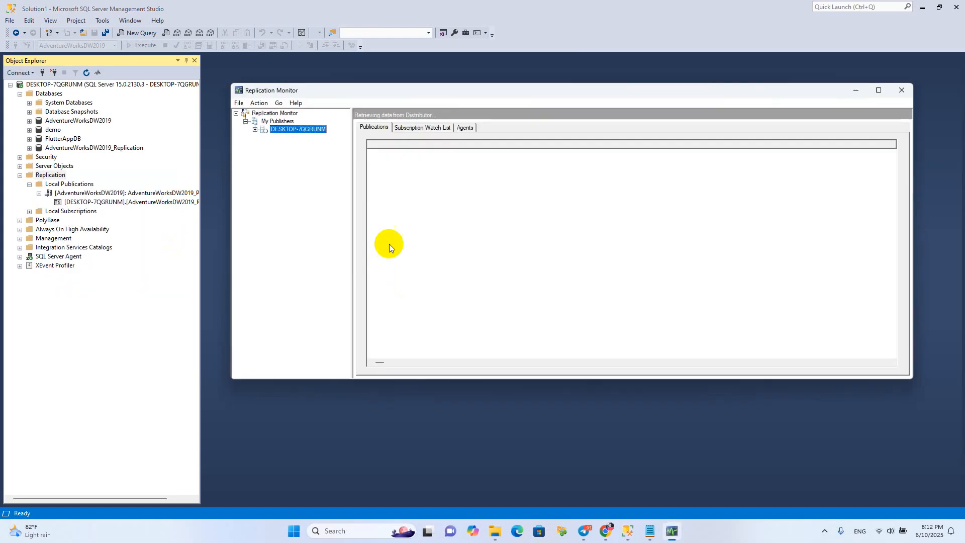
Check the AdventureWorksDW2019 publication's subscription status and its agents in Replication Monitor, and close the monitor
left_click(254, 129)
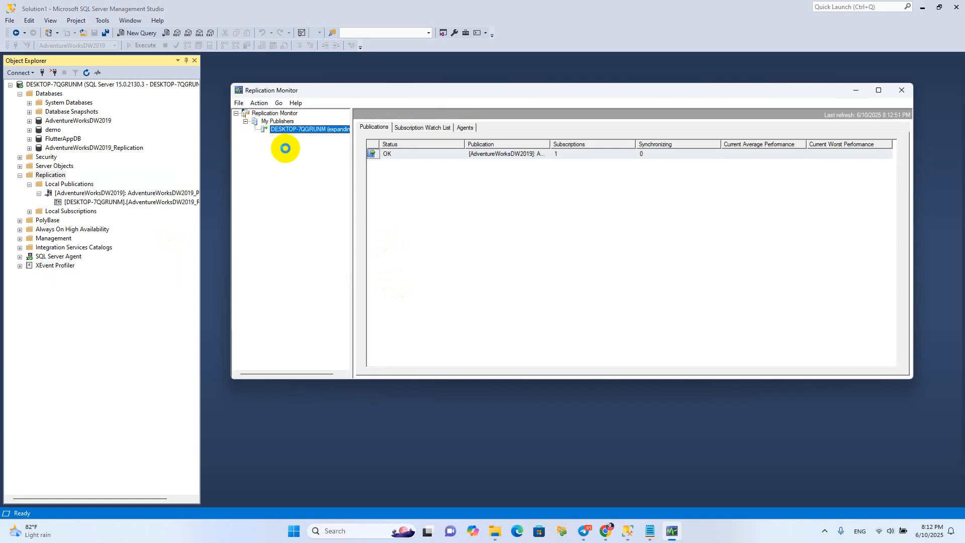
left_click(279, 138)
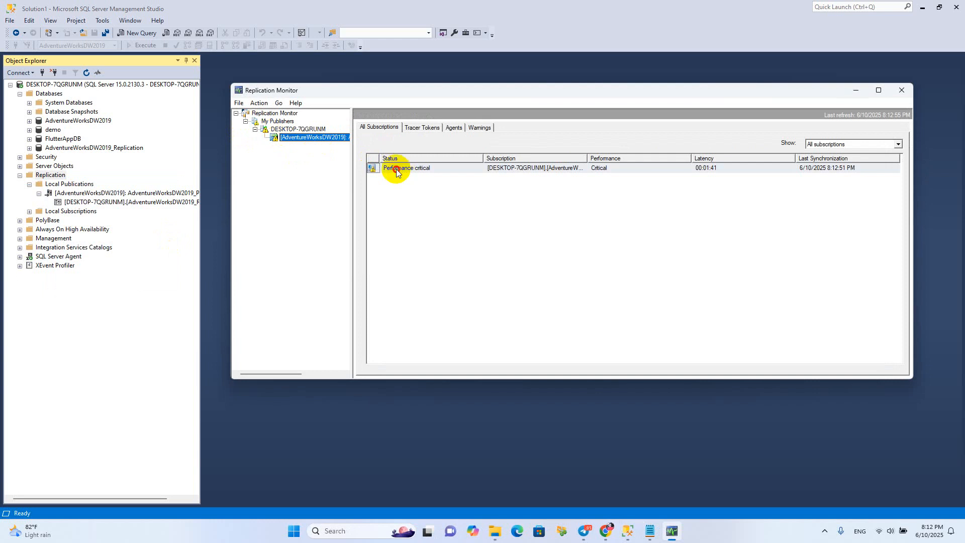
left_click(397, 172)
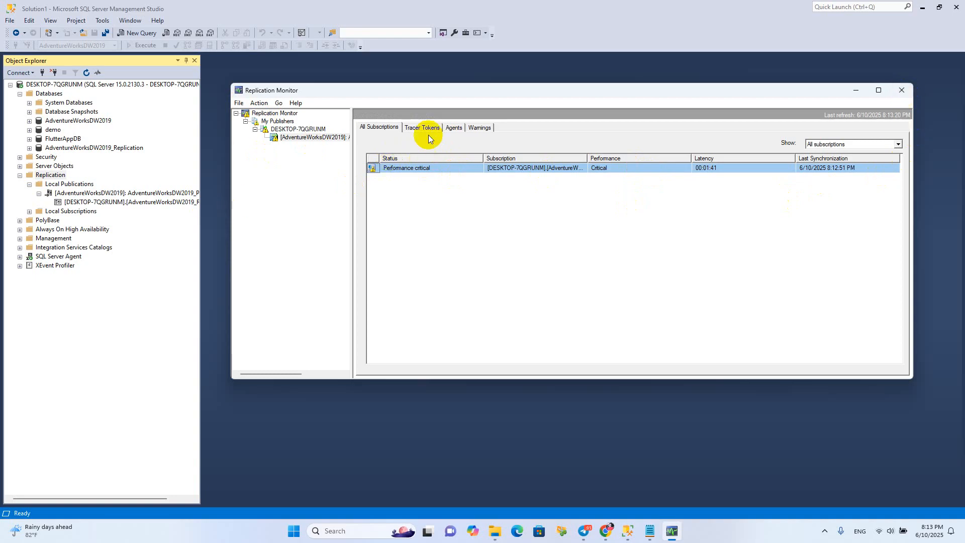
left_click(452, 128)
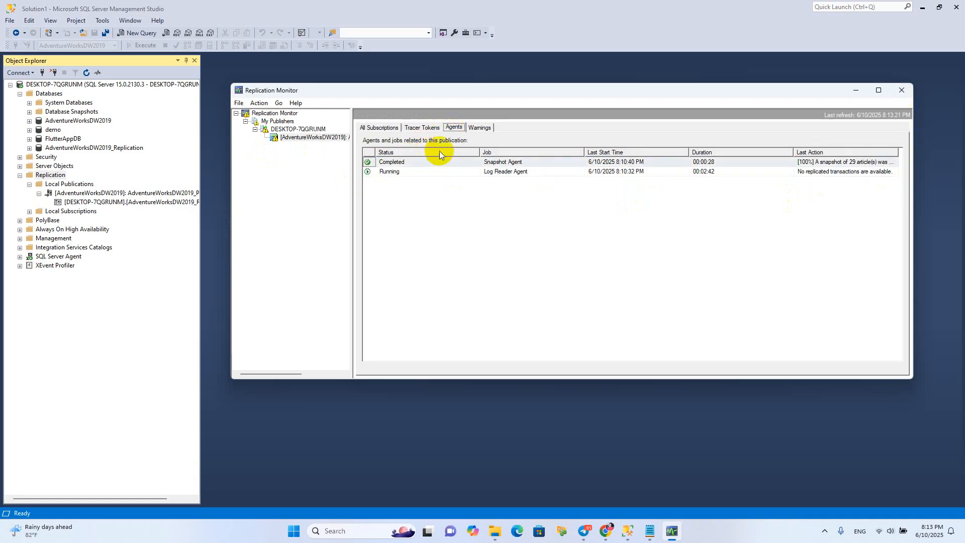
left_click(392, 162)
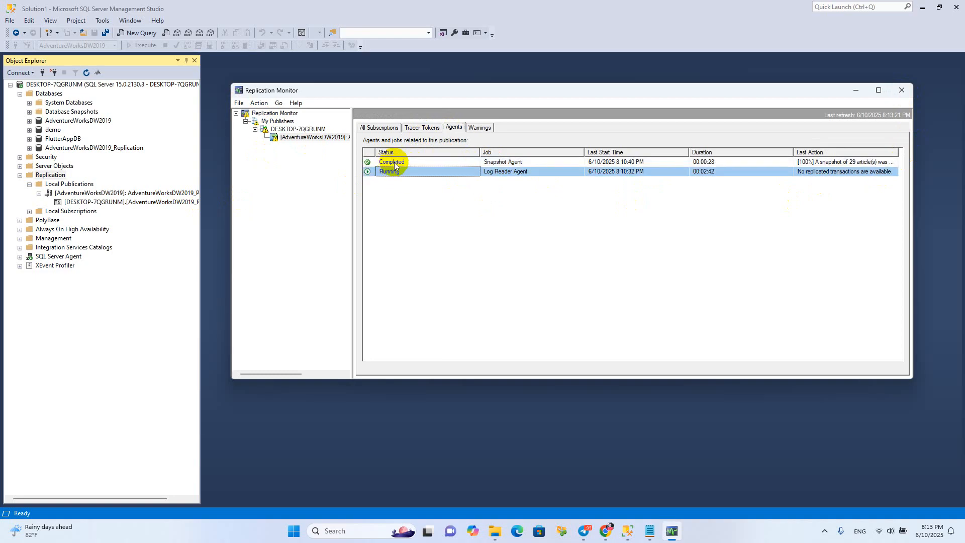
left_click(902, 90)
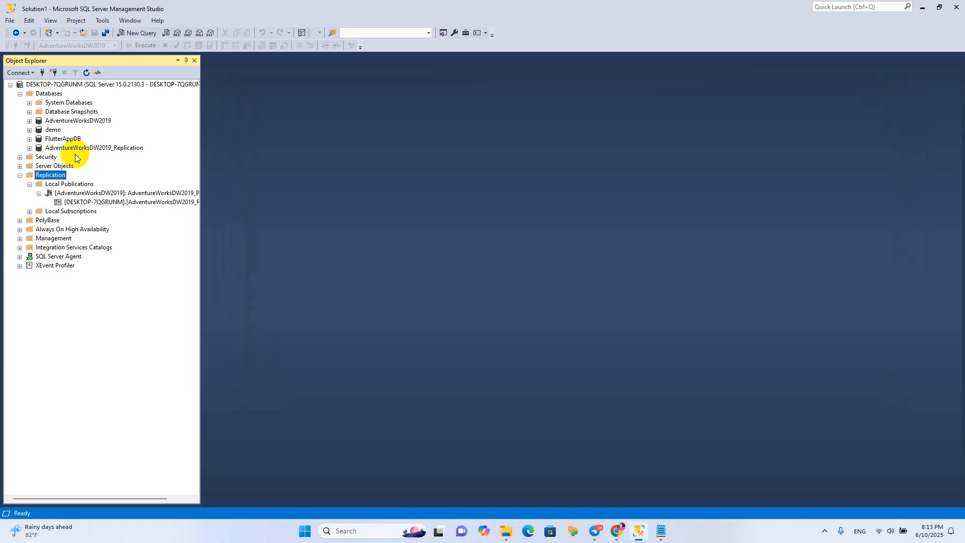
Expand the AdventureWorksDW2019 database to show its tables and open a new query against it
left_click(30, 121)
scroll(50, 118, "up", 2)
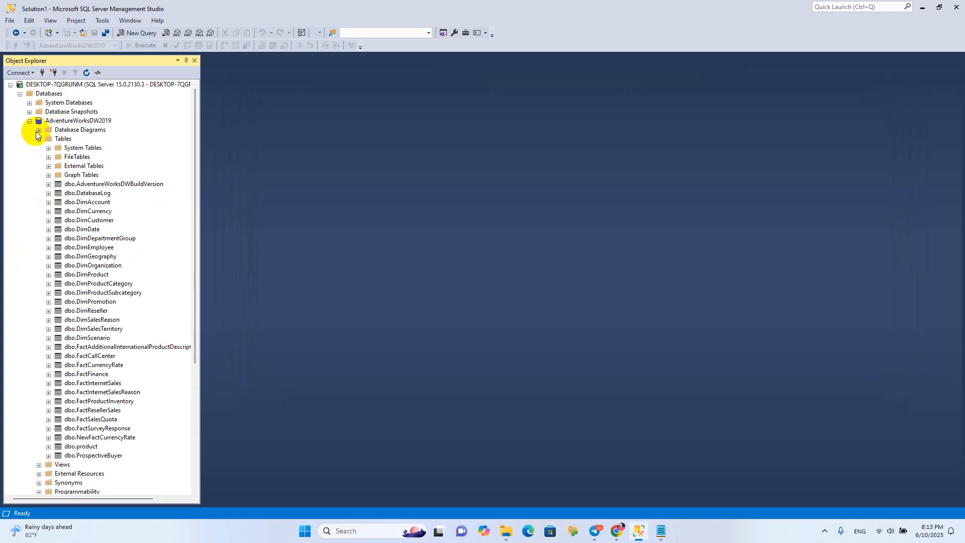
left_click(96, 121)
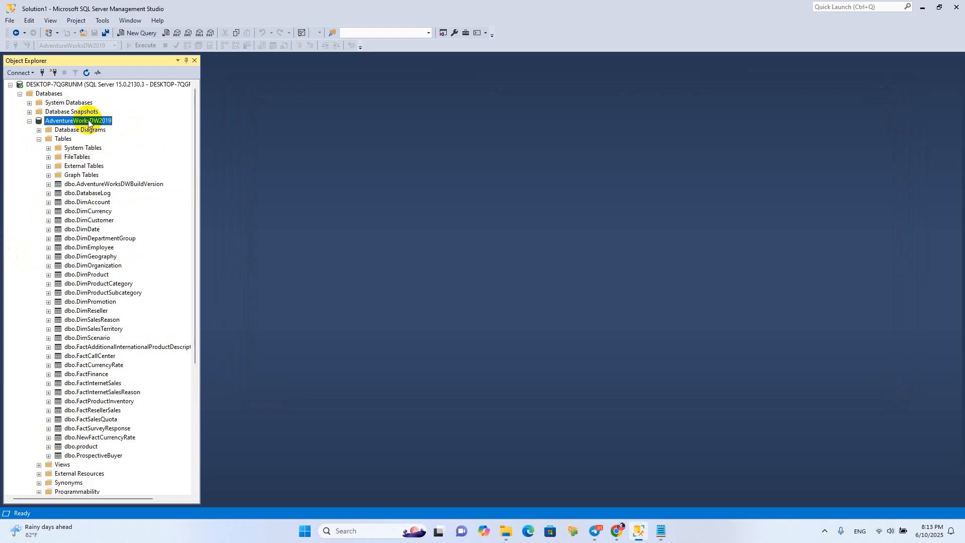
scroll(77, 225, "down", 1)
scroll(76, 201, "up", 1)
right_click(75, 124)
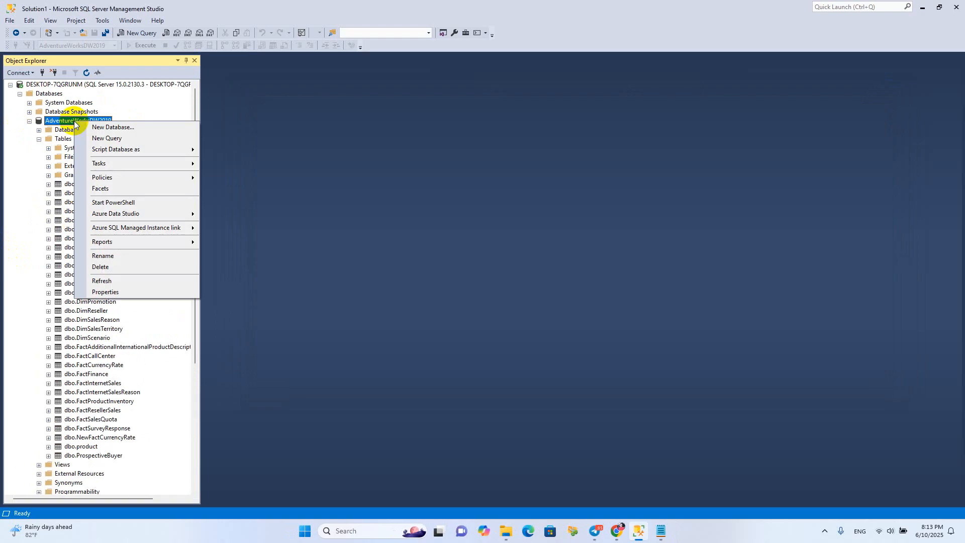
left_click(123, 138)
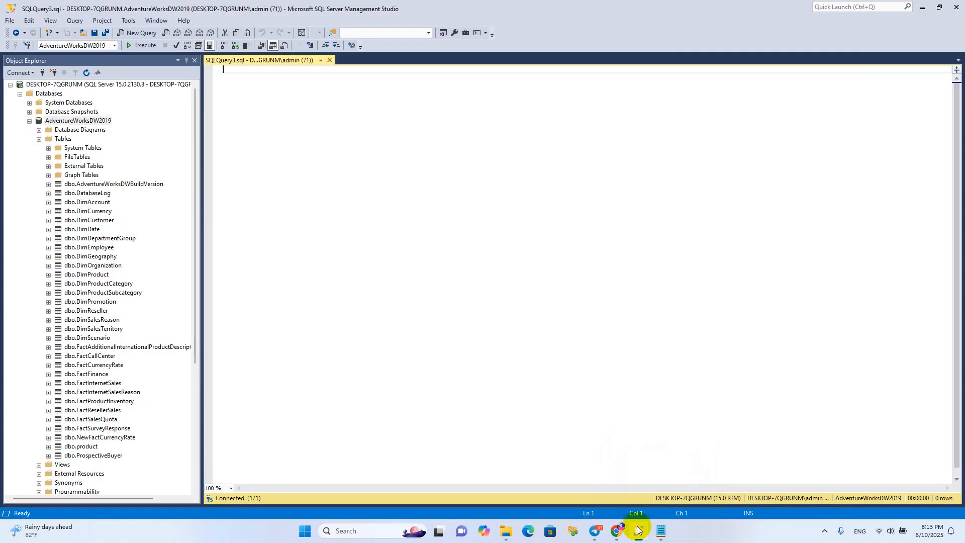
Copy the Main DB query listing all base tables from the Notepad notes and paste it into the new query in Management Studio
left_click(638, 530)
left_click(527, 163)
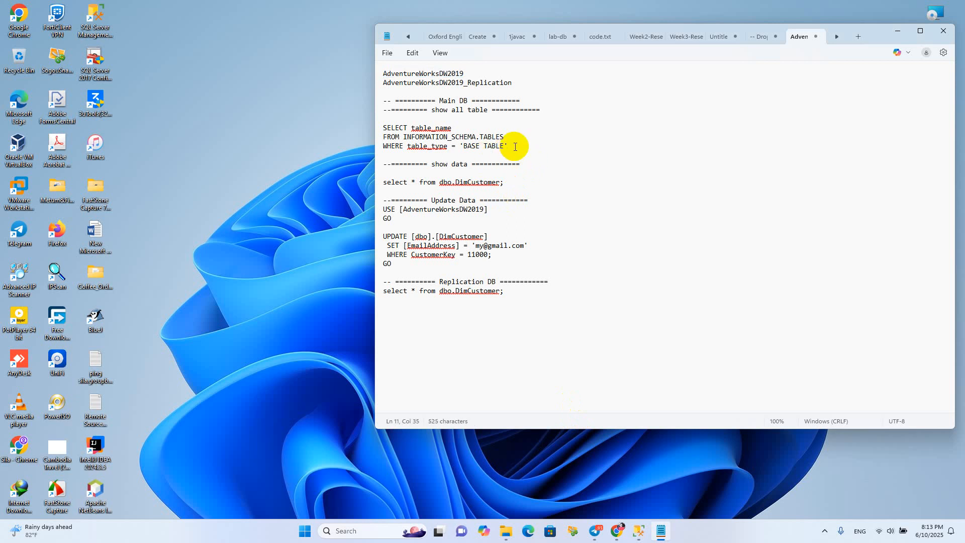
left_click_drag(520, 146, 376, 101)
key("ctrl+c")
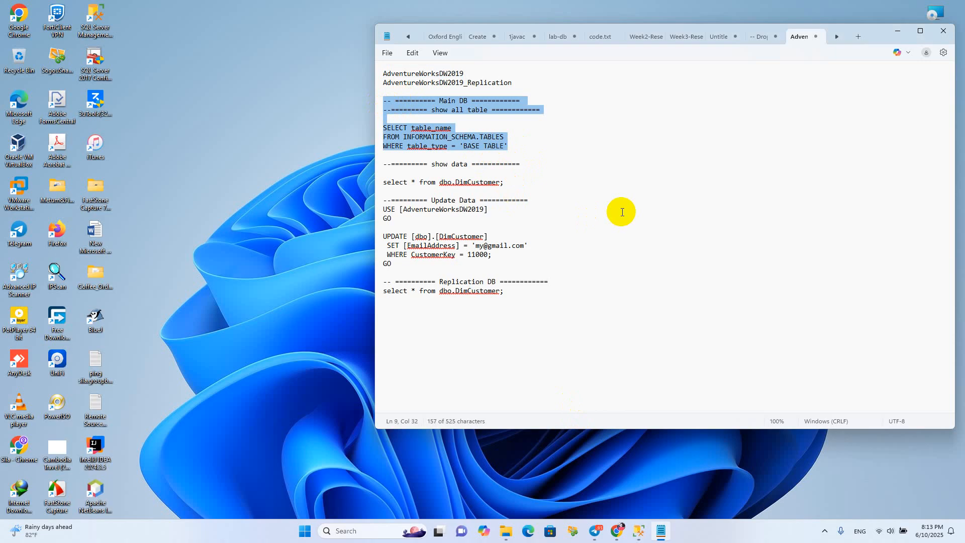
left_click(639, 532)
key("ctrl+v")
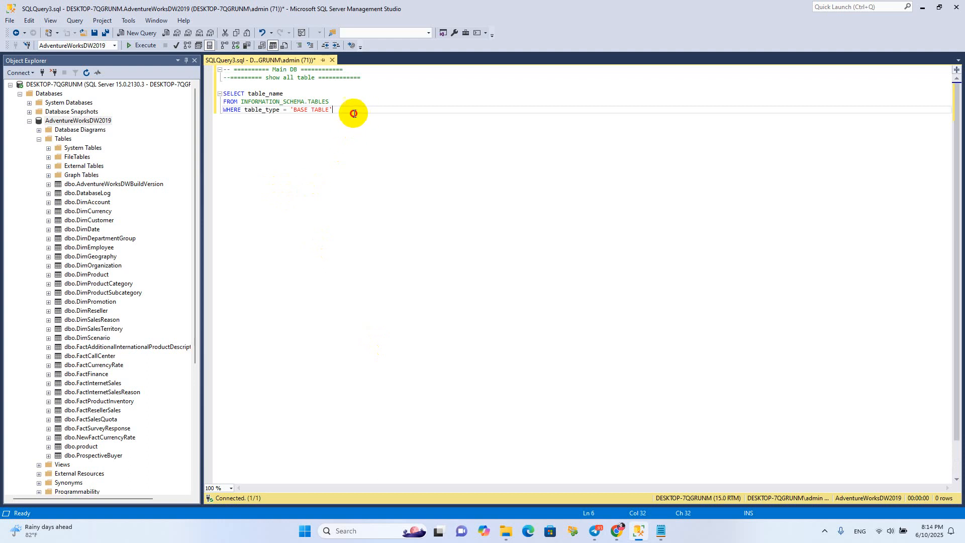
Execute the INFORMATION_SCHEMA.TABLES query on AdventureWorksDW2019 and look through the returned table names
left_click_drag(365, 114, 211, 60)
left_click(133, 45)
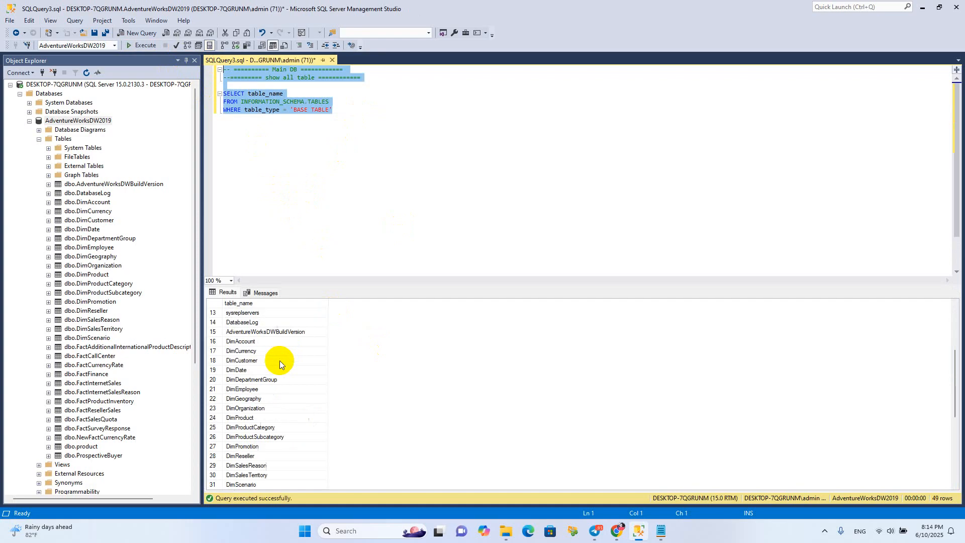
left_click(338, 166)
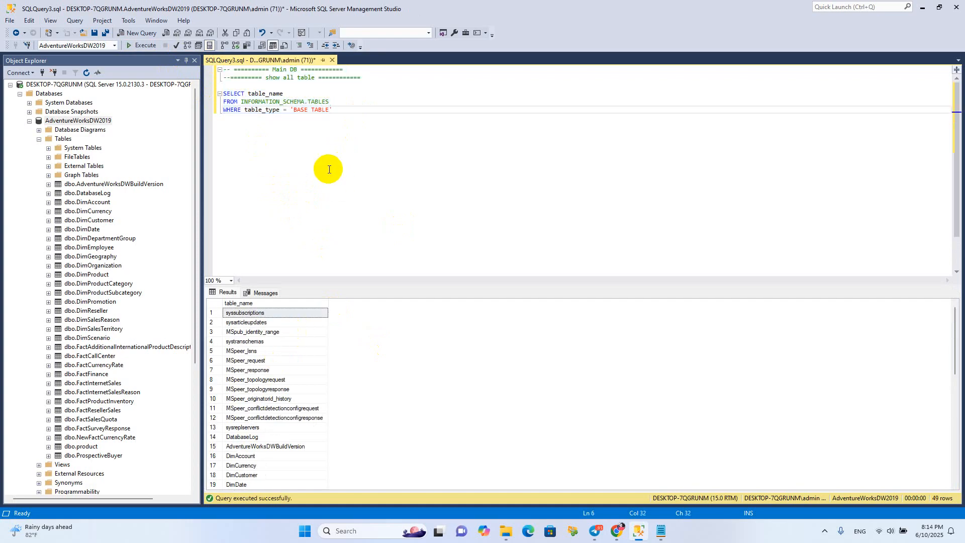
scroll(102, 417, "down", 1)
scroll(102, 417, "up", 1)
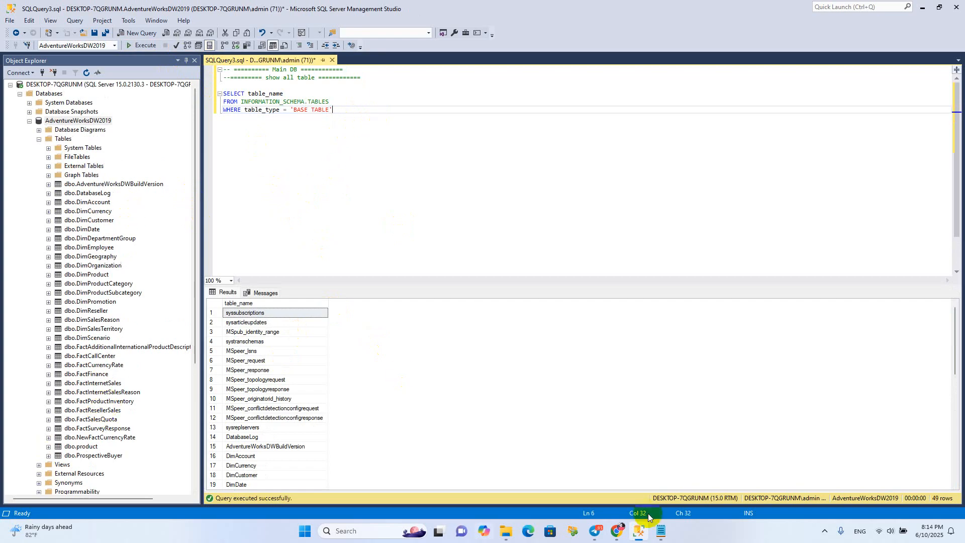
Switch to the Google Docs notes in Chrome and copy the statement select * from dbo.DimCustomer; from the show data section
mouse_move(616, 532)
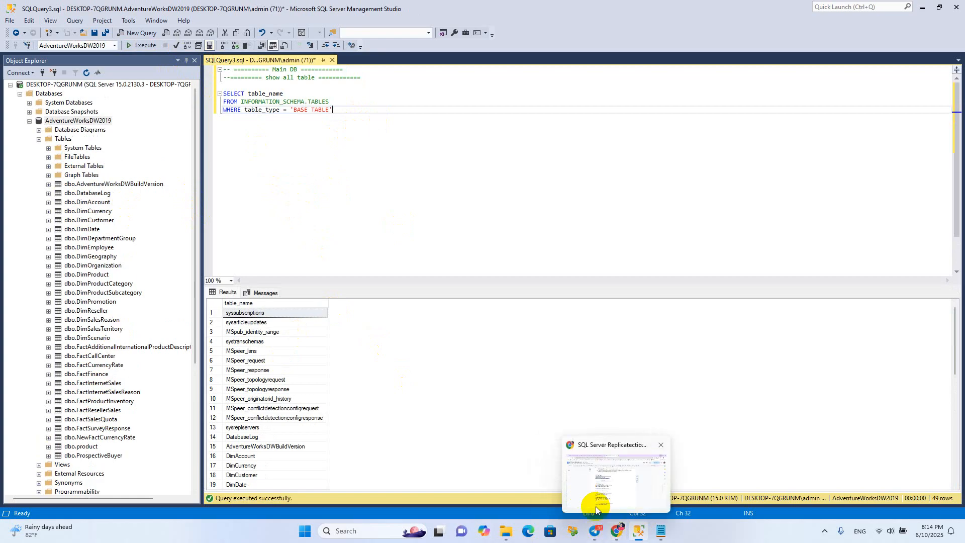
left_click(616, 487)
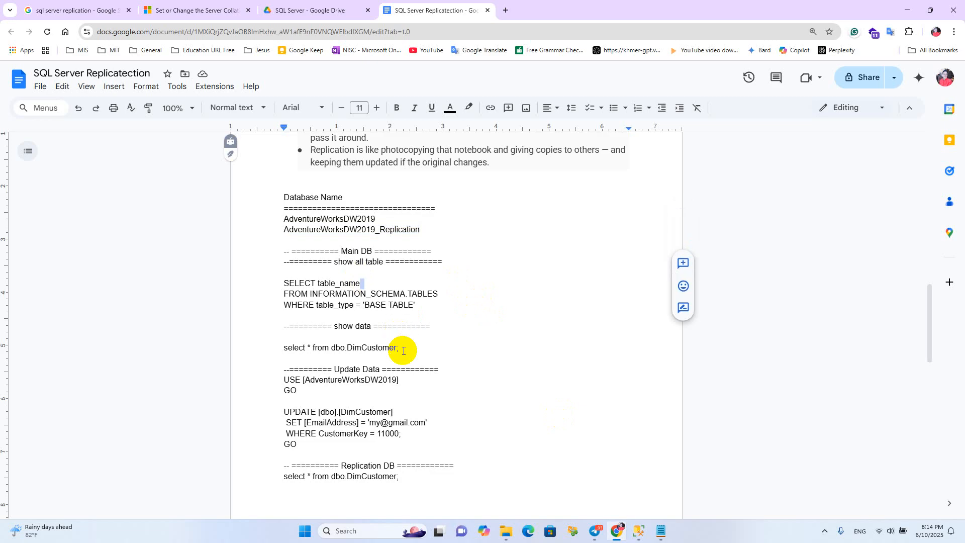
mouse_move(417, 348)
left_mouse_down()
mouse_move(281, 347)
mouse_move(437, 366)
mouse_move(419, 357)
left_mouse_up()
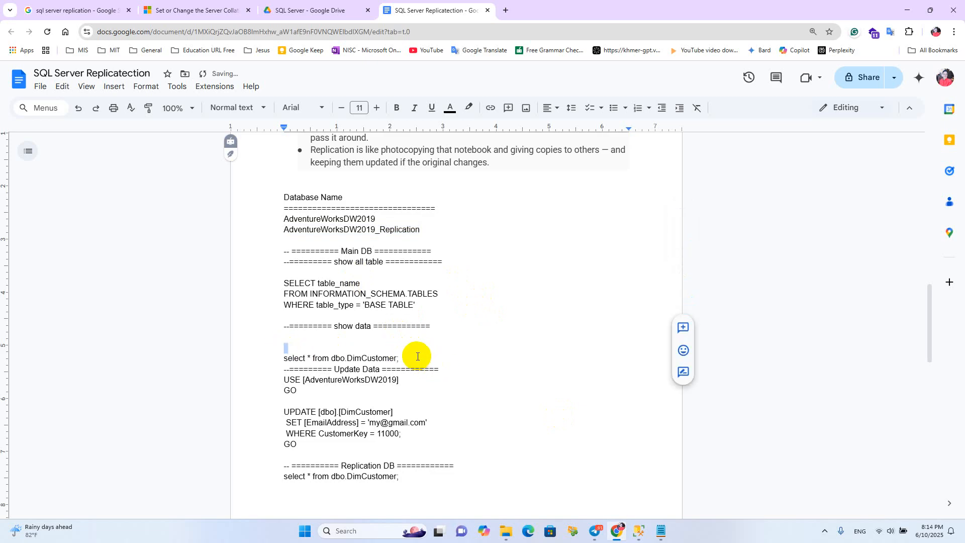
key("ctrl+z")
left_click_drag(409, 347, 281, 347)
key("ctrl+c")
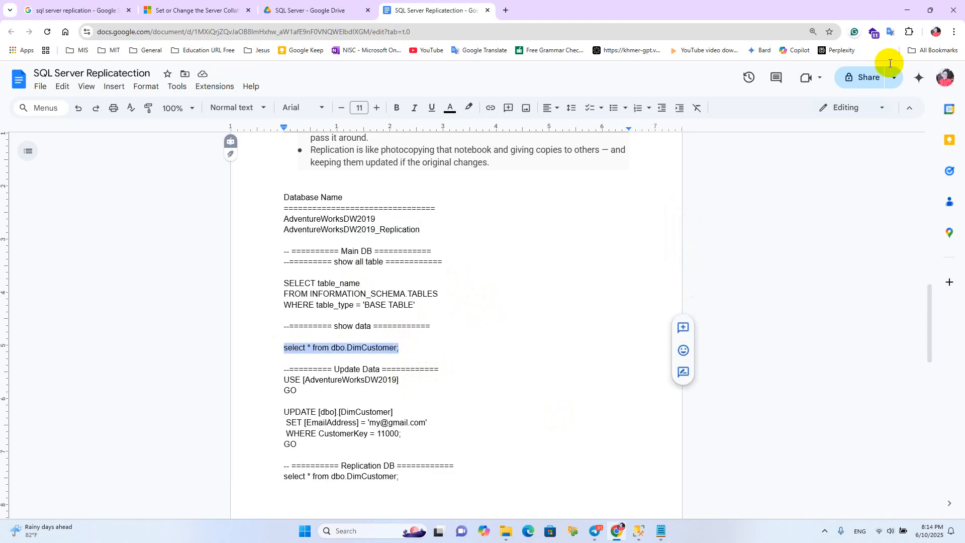
Back in Management Studio, replace the table-listing query with select * from dbo.DimCustomer;, execute it and review the customer rows
key("alt+Tab")
left_click_drag(332, 110, 207, 75)
key("ctrl+v")
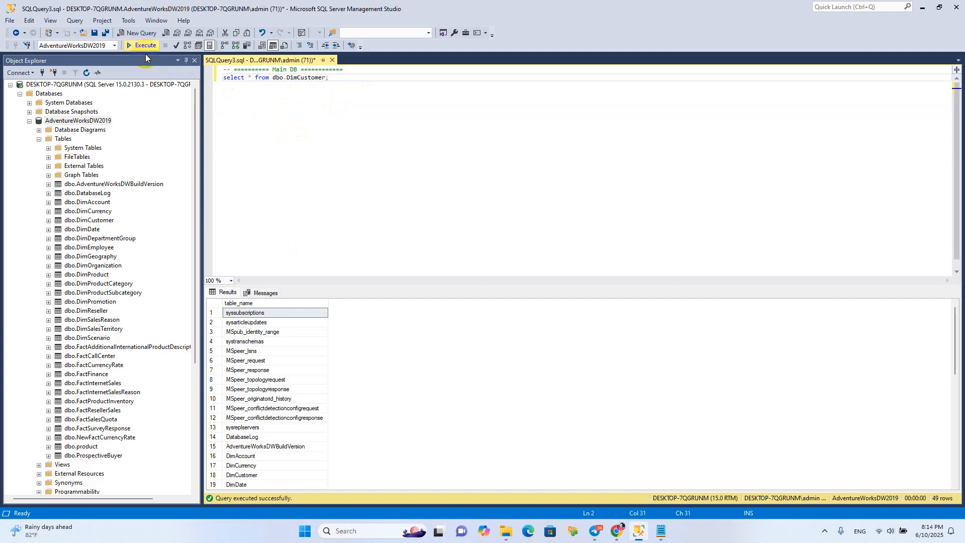
left_click(130, 46)
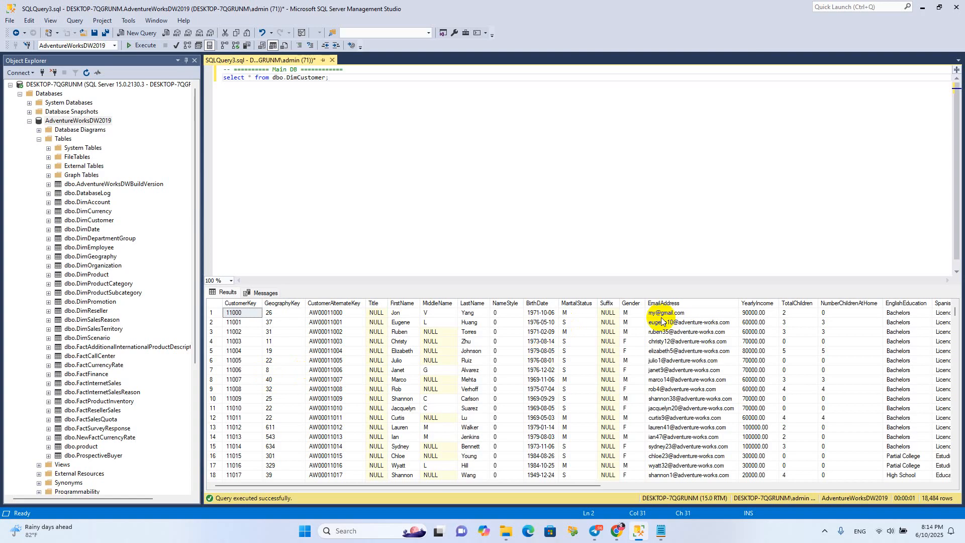
scroll(300, 352, "down", 16)
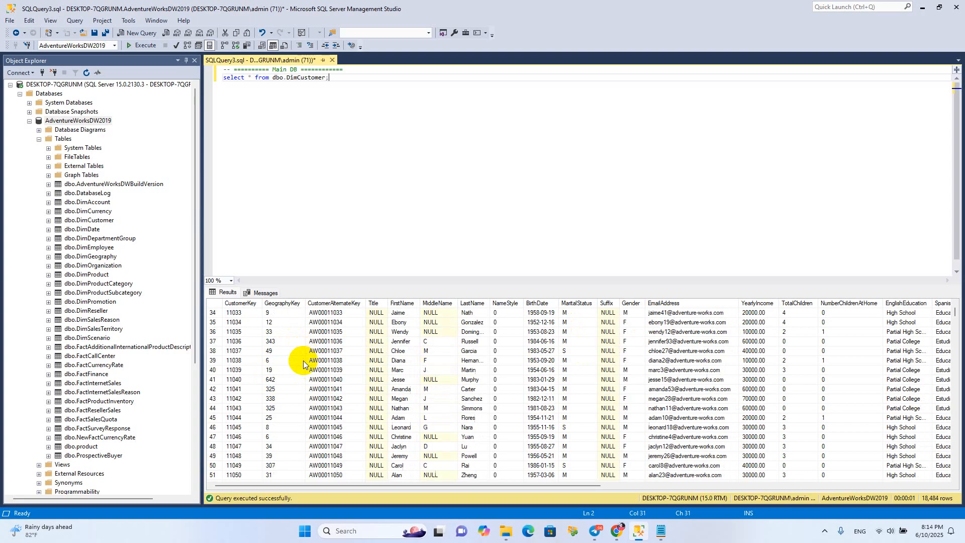
scroll(303, 360, "up", 7)
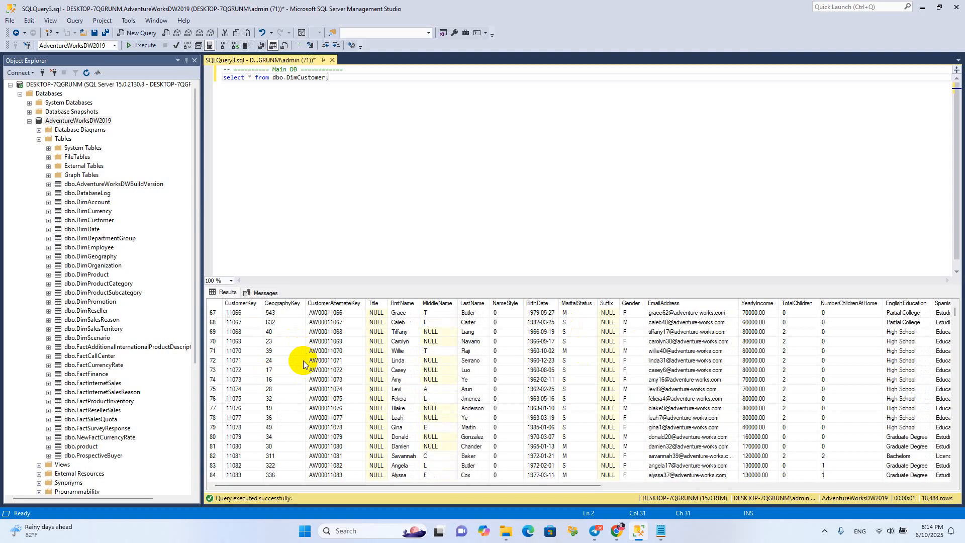
scroll(271, 369, "up", 8)
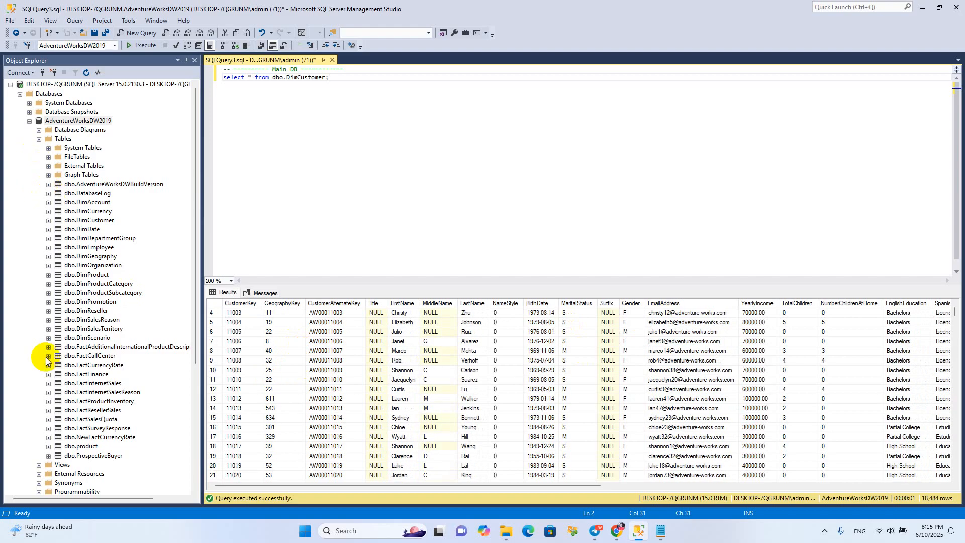
Collapse AdventureWorksDW2019 and expand the tables of AdventureWorksDW2019_Replication to check the replicated tables
left_click(29, 121)
left_click(67, 147)
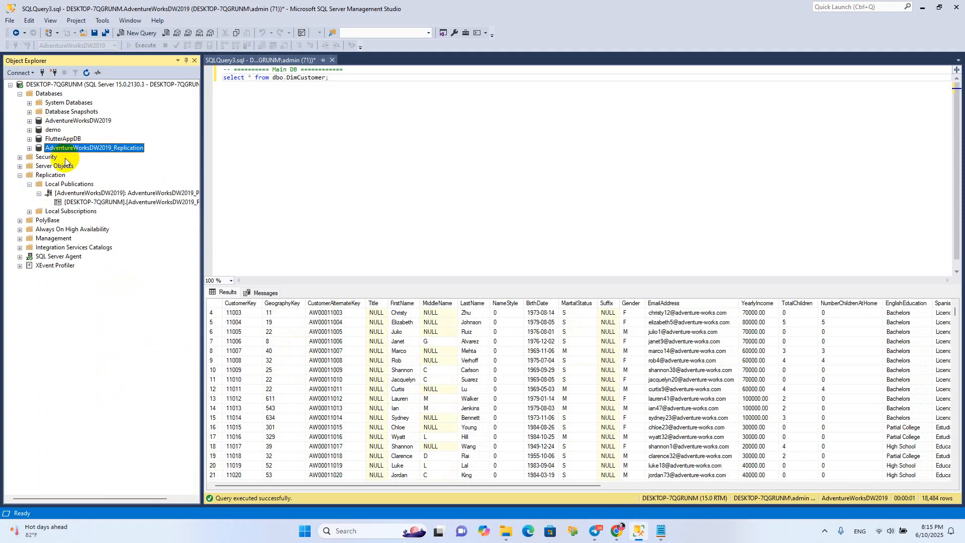
left_click(30, 148)
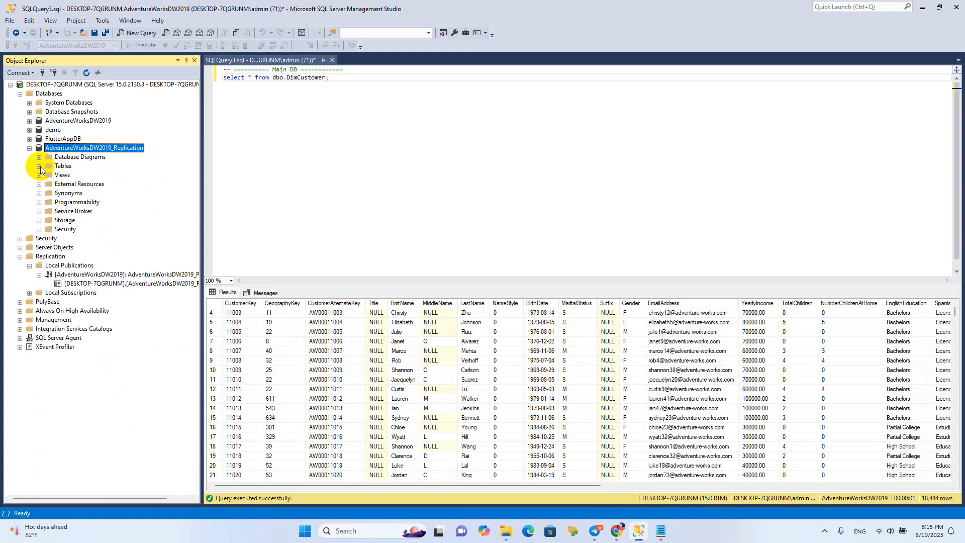
left_click(39, 166)
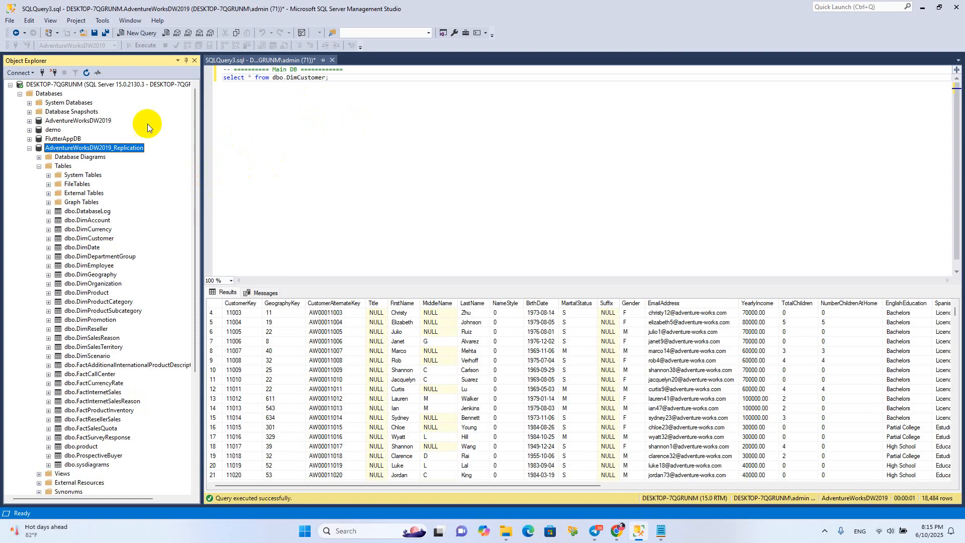
scroll(296, 344, "up", 1)
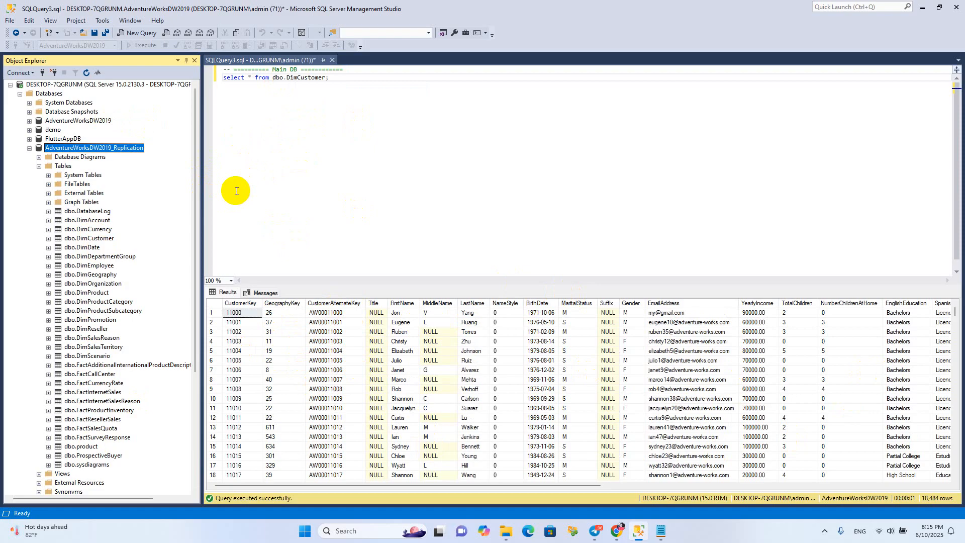
Open a new query on AdventureWorksDW2019_Replication, then switch to the Google Docs notes in Chrome and copy the Replication DB comment and select statement
right_click(83, 151)
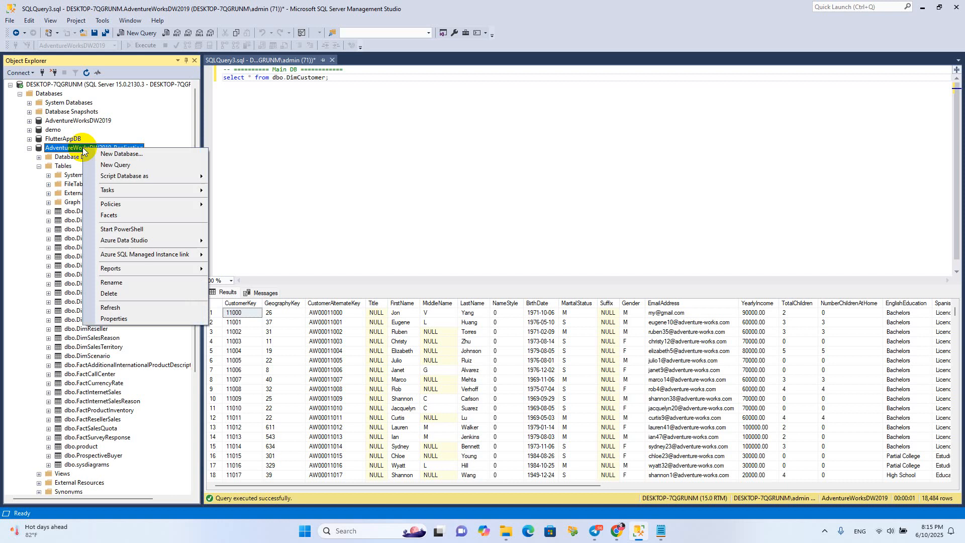
left_click(115, 166)
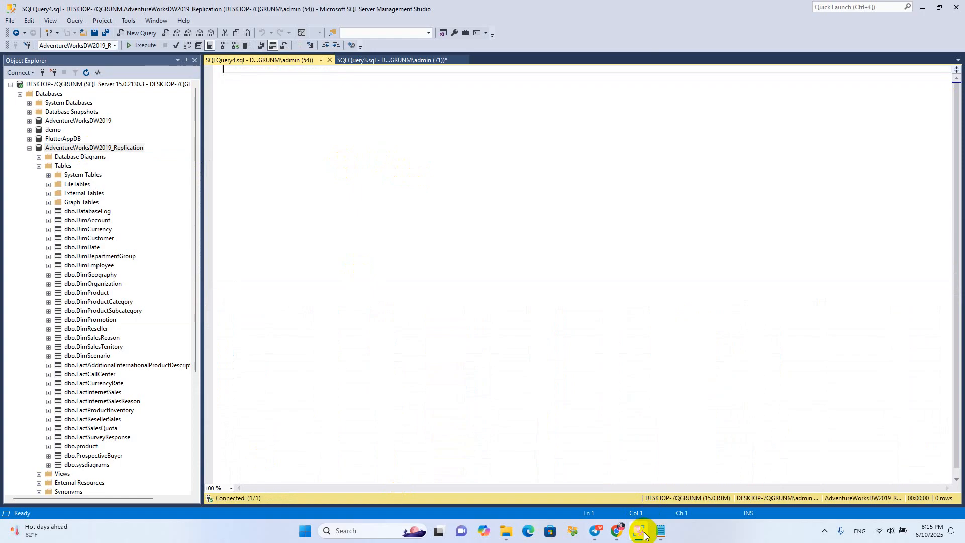
mouse_move(645, 535)
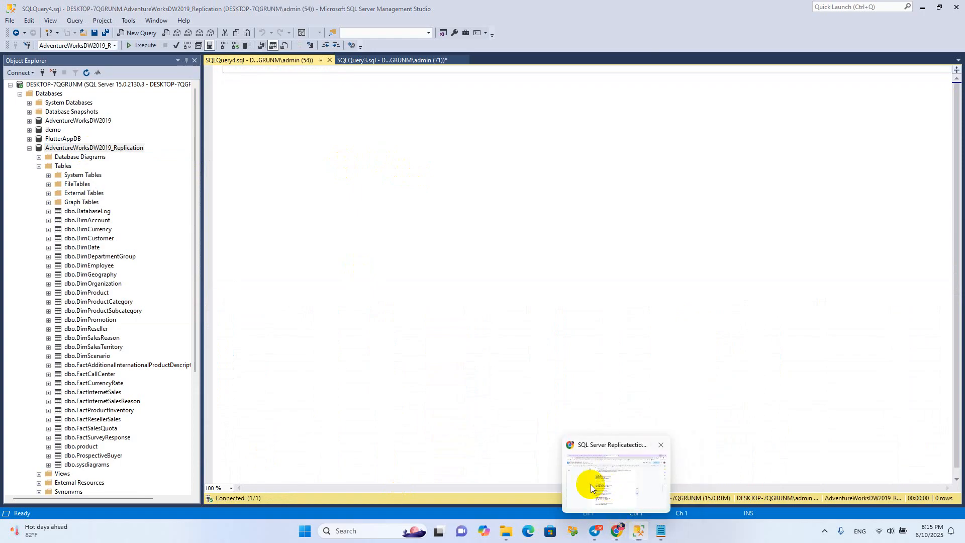
left_click(608, 484)
scroll(434, 419, "down", 1)
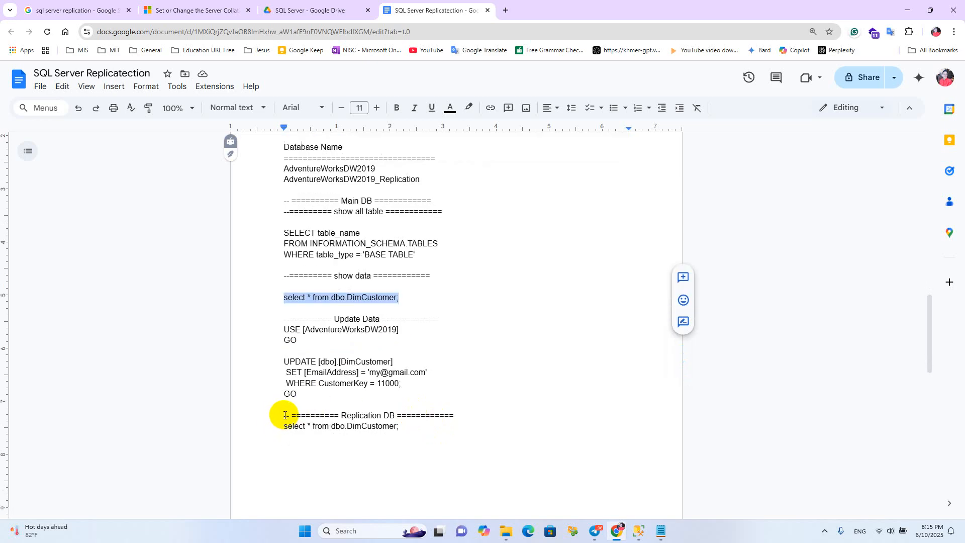
triple_click(402, 427)
left_click(405, 430)
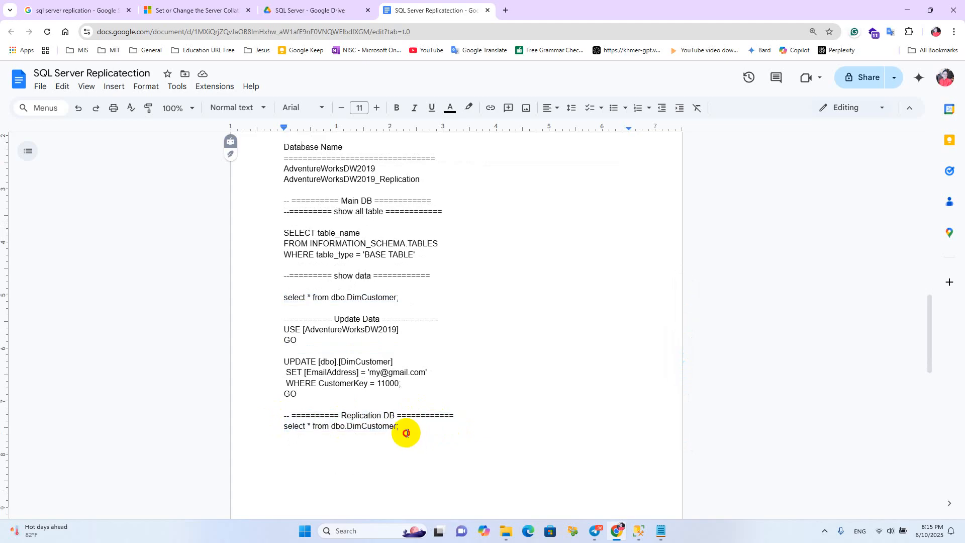
left_click(278, 417, "shift")
key("ctrl+c")
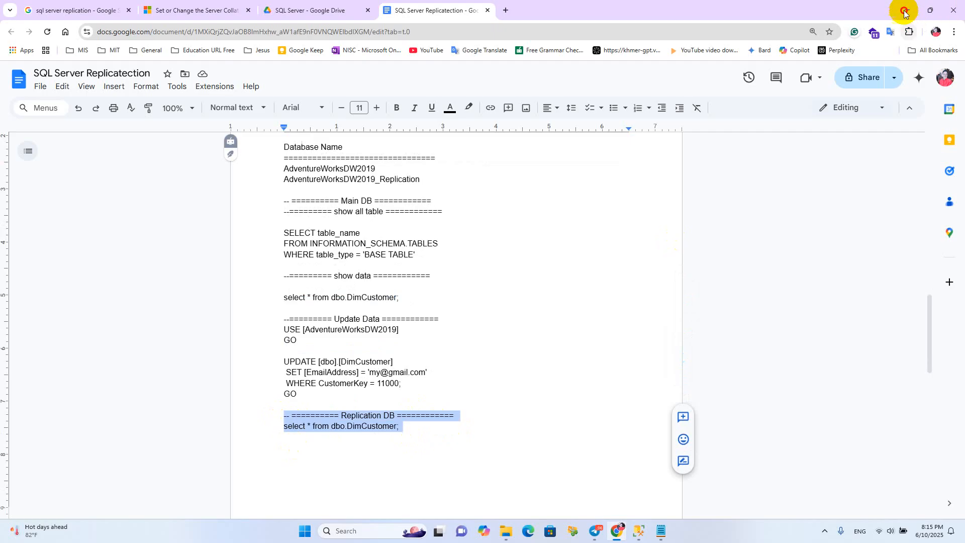
Back in Management Studio, paste the Replication DB query select * from dbo.DimCustomer; into the new query window, execute it and review the rows
left_click(907, 10)
key("ctrl+v")
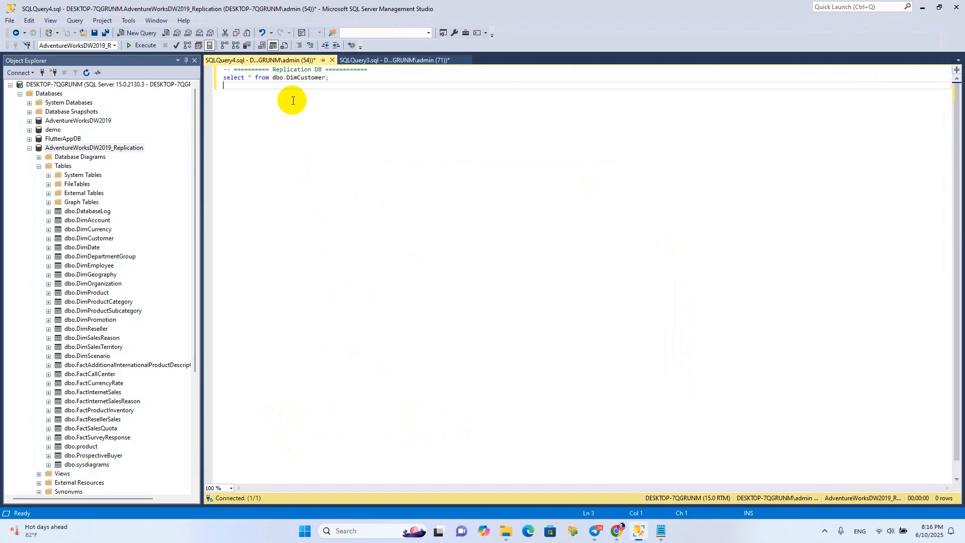
left_click(293, 81)
left_click(141, 46)
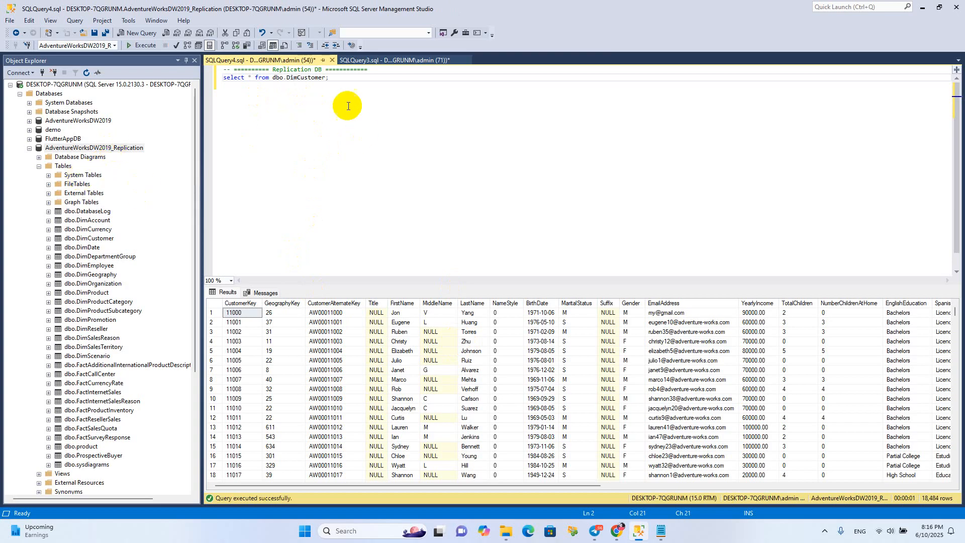
left_click(345, 83)
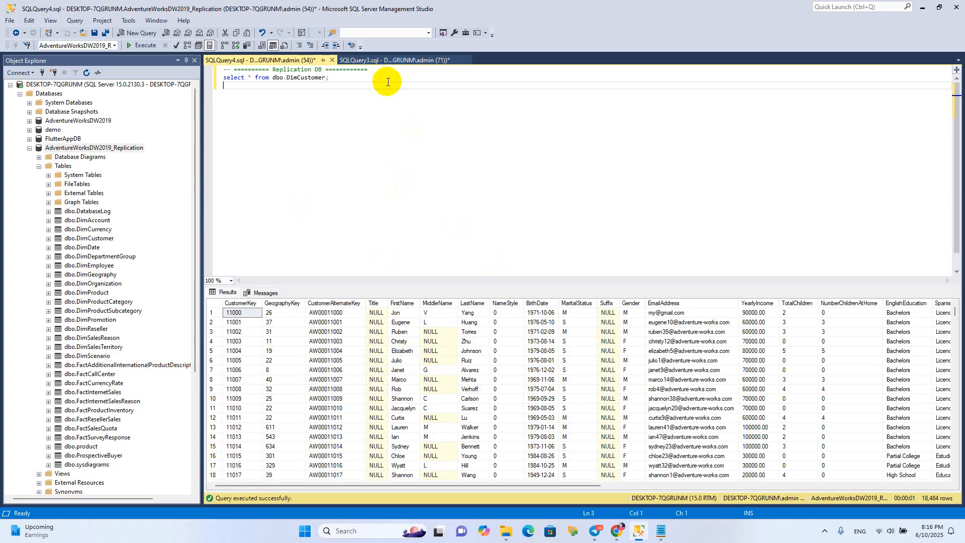
left_click(273, 70)
Add blank lines below the Main DB select statement, then copy the Update Data script, from USE to the final GO, from the Chrome notes
left_click(383, 61)
key("Return")
key("Return")
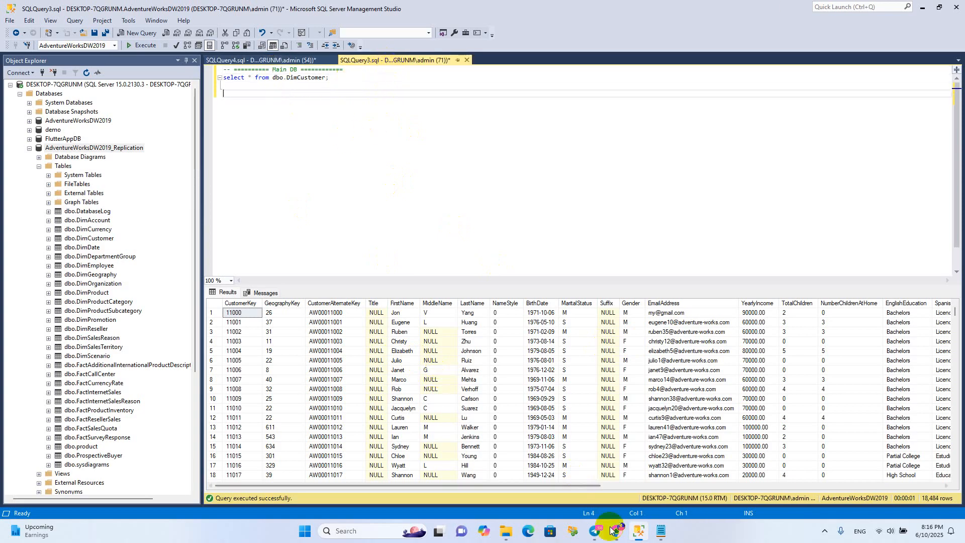
left_click(616, 531)
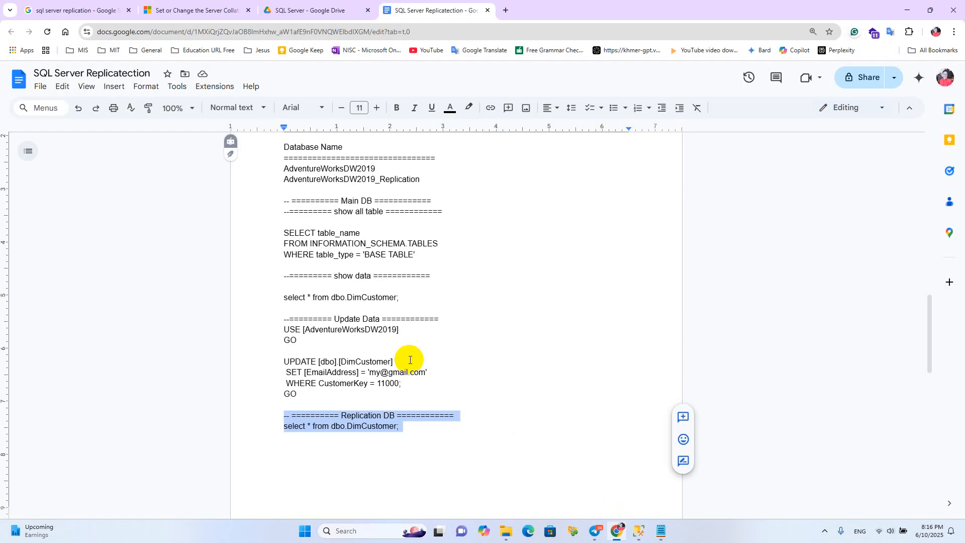
left_click(287, 334)
left_click_drag(281, 329, 369, 394)
key("ctrl+c")
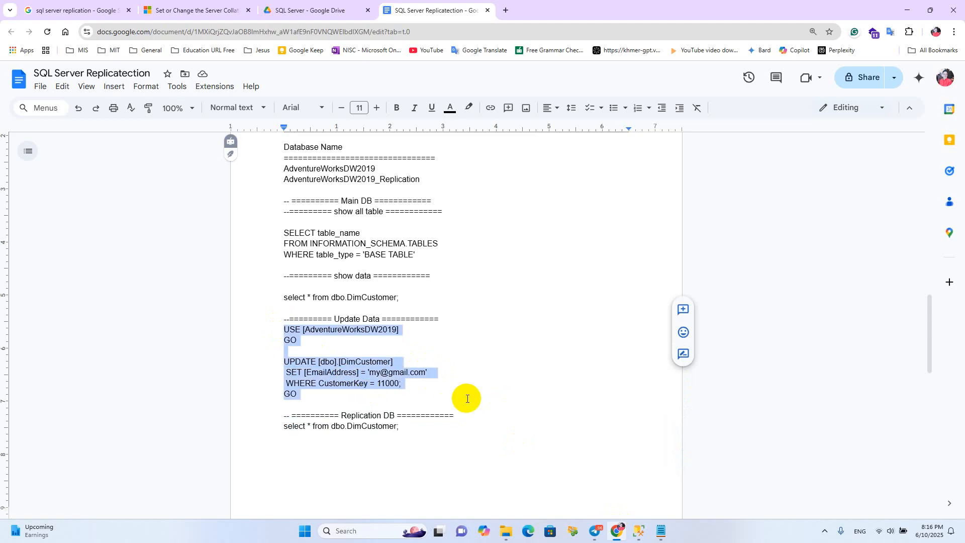
Back in Management Studio, paste the update script below the Main DB select and replace the EmailAddress value with a new e-mail address
left_click(896, 10)
key("ctrl+v")
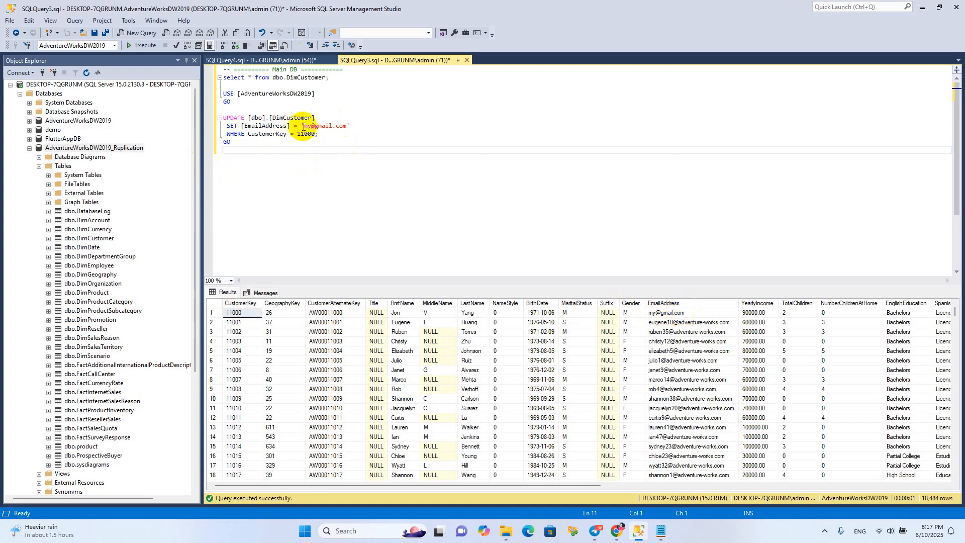
left_click(306, 126)
left_click_drag(314, 126, 304, 125)
type("sila")
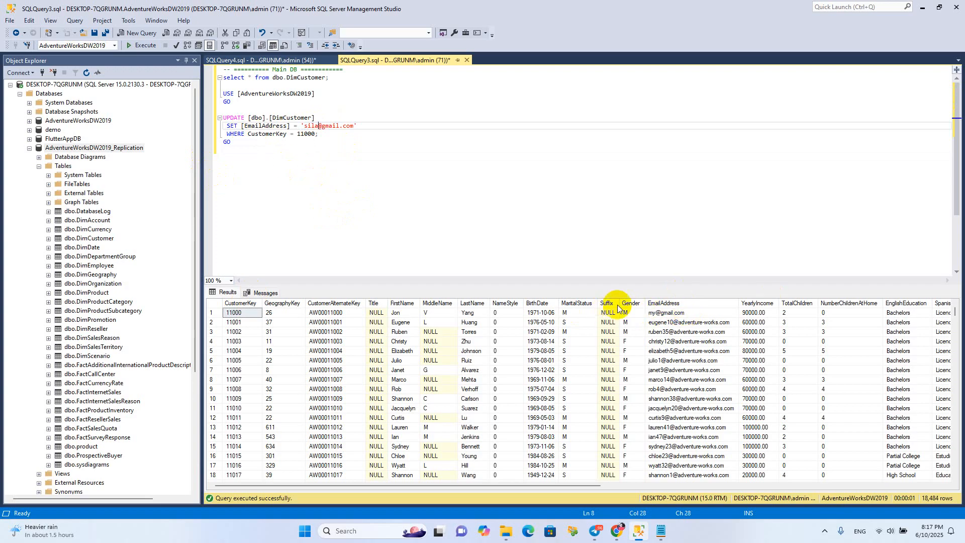
Execute only the USE and UPDATE statements to change the e-mail of customer 11000 in AdventureWorksDW2019
left_click(254, 157)
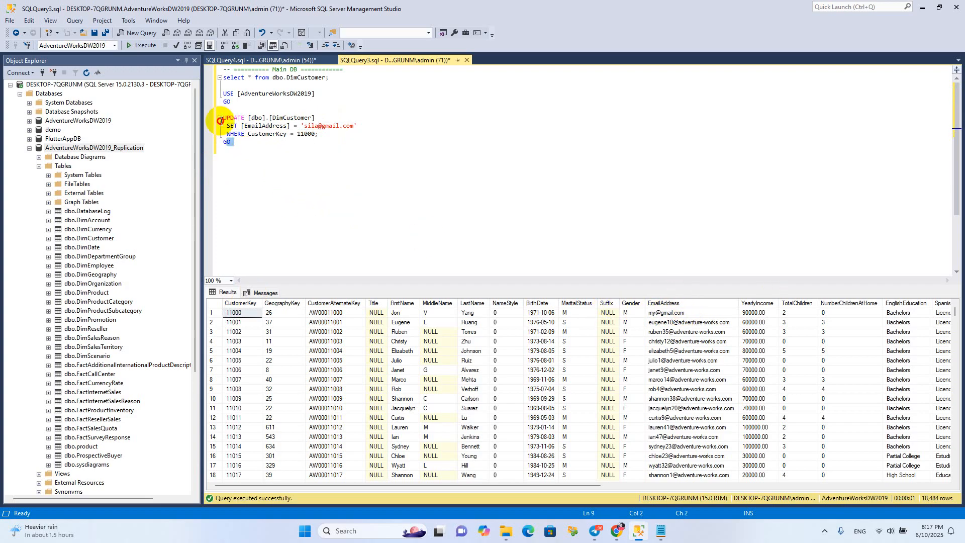
left_click_drag(226, 143, 215, 91)
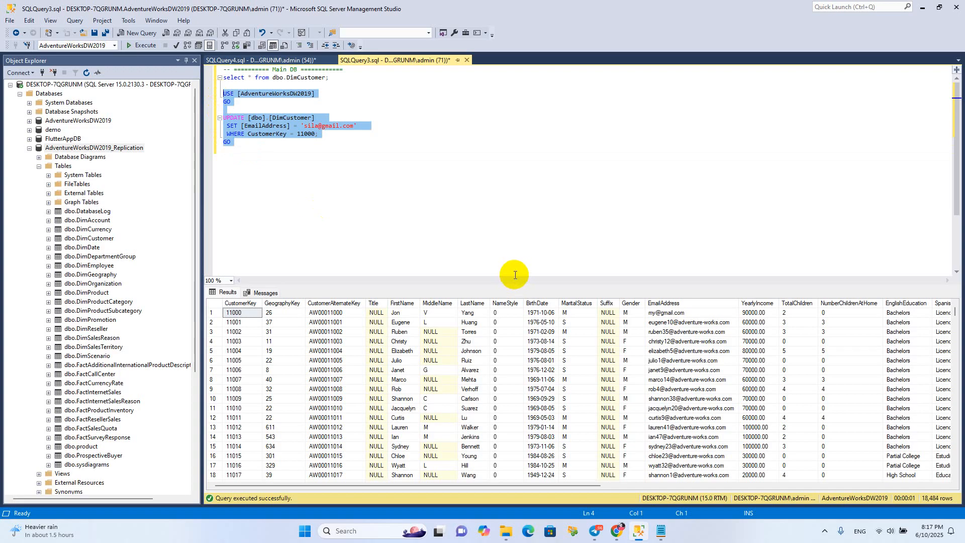
left_click(143, 45)
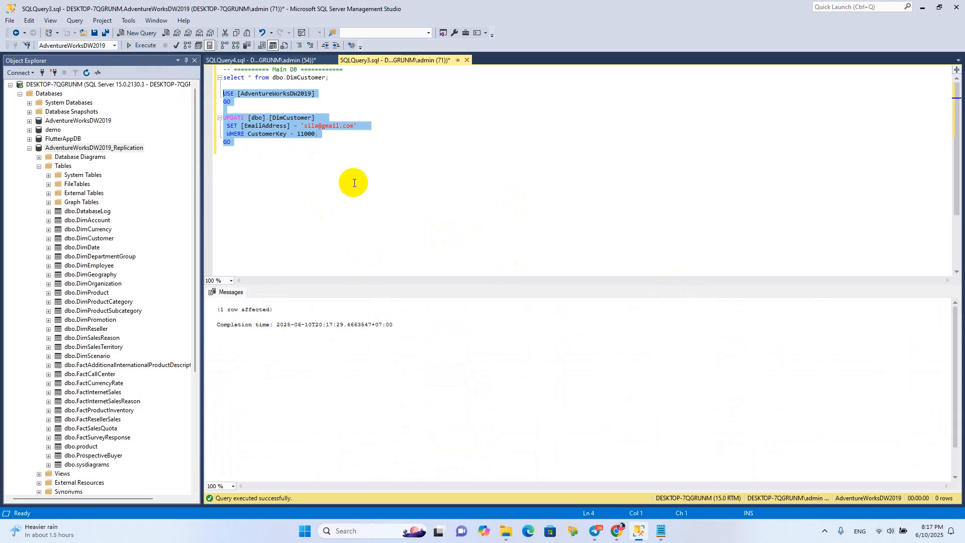
Execute only the DimCustomer select statement on AdventureWorksDW2019 and check the EmailAddress of customer 11000
left_click(263, 84)
left_click_drag(347, 78, 224, 78)
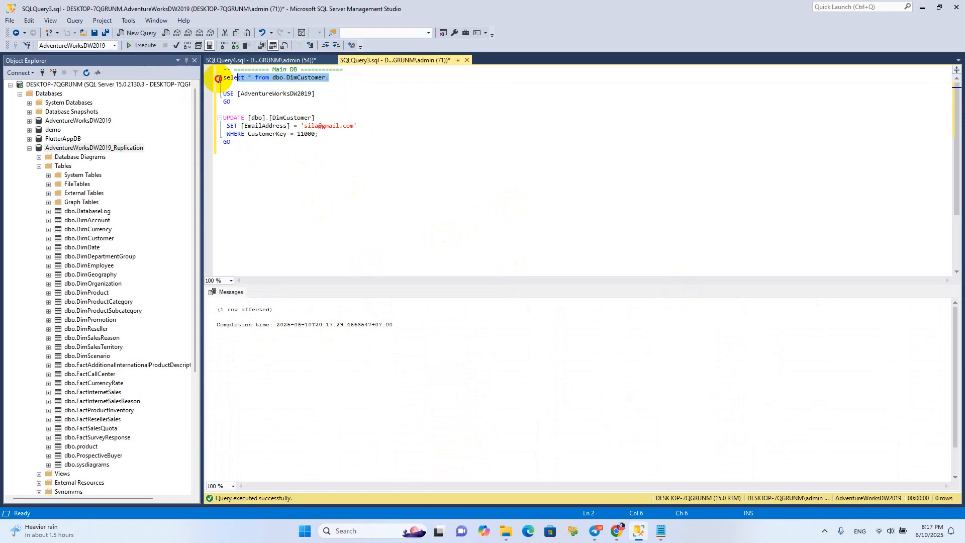
left_click(135, 46)
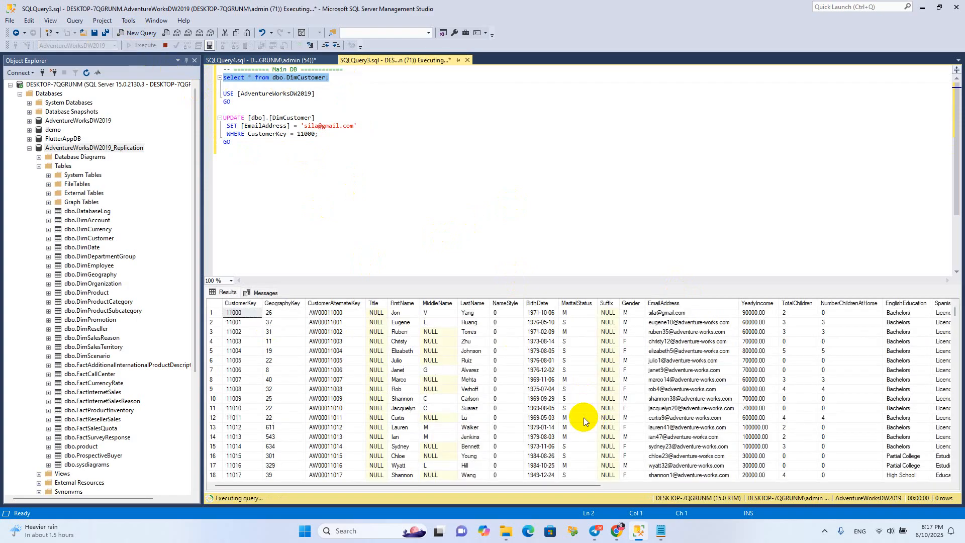
left_click(660, 316)
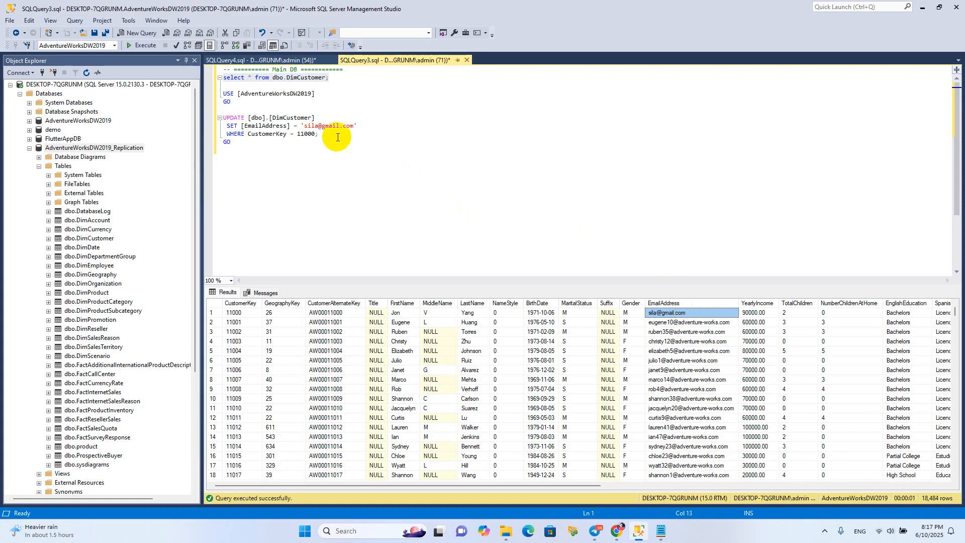
left_click(277, 107)
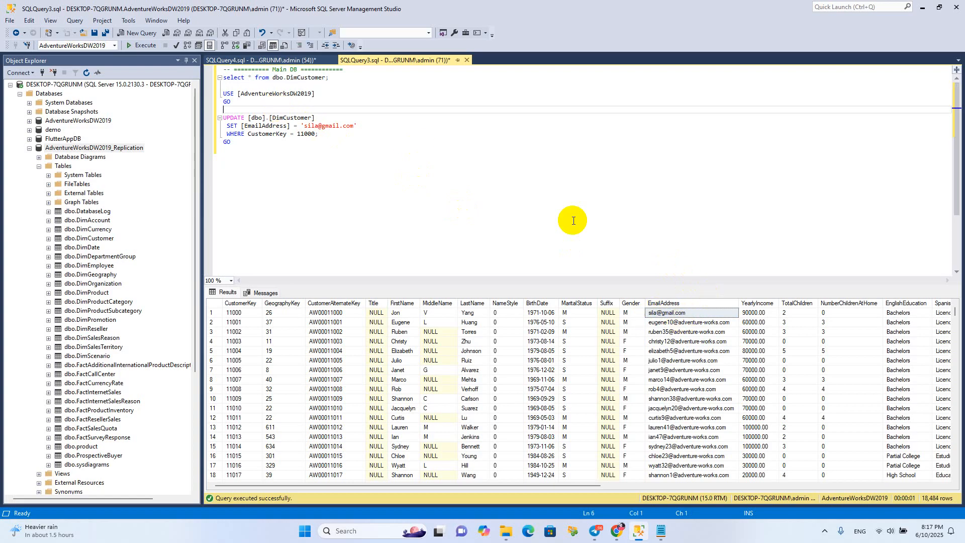
Rerun the DimCustomer query on AdventureWorksDW2019_Replication and check the EmailAddress of customer 11000
left_click(262, 60)
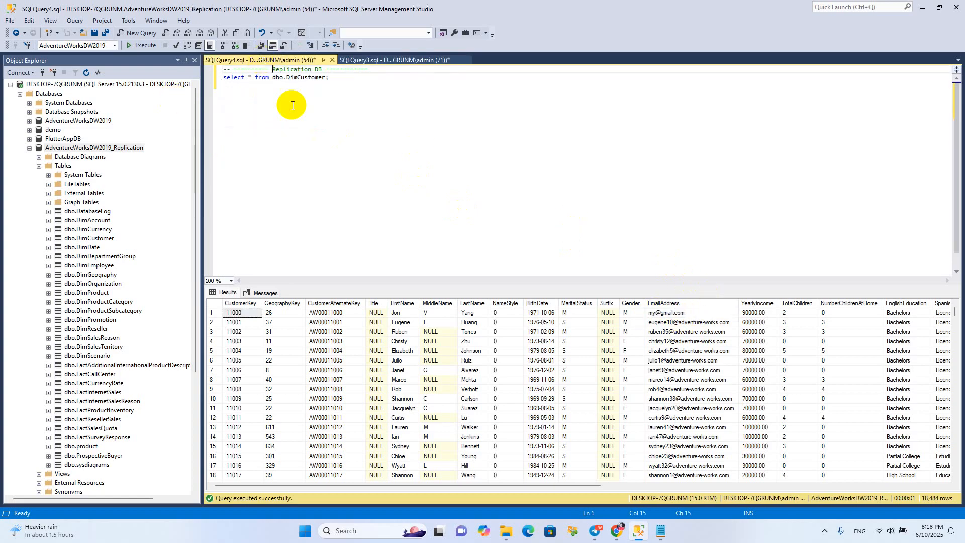
left_click_drag(330, 78, 224, 78)
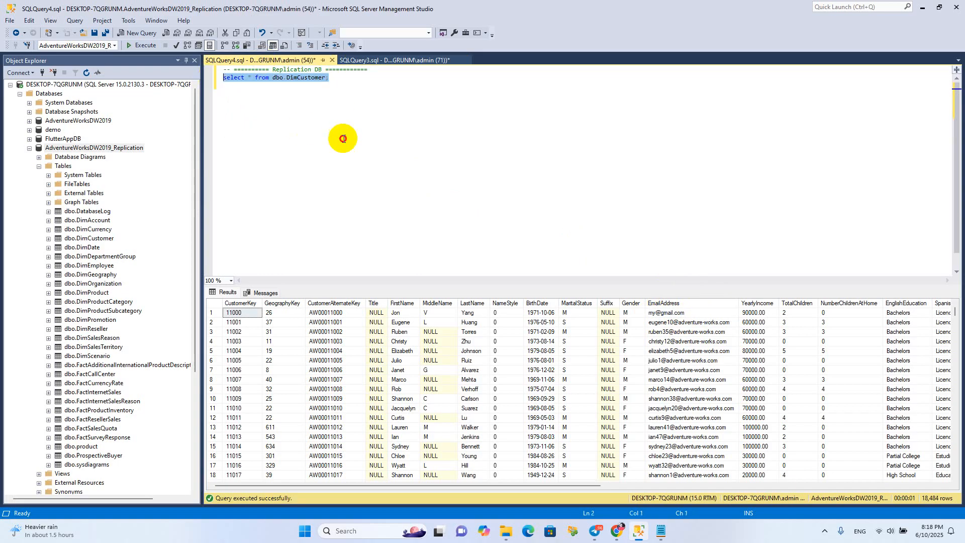
left_click(295, 70)
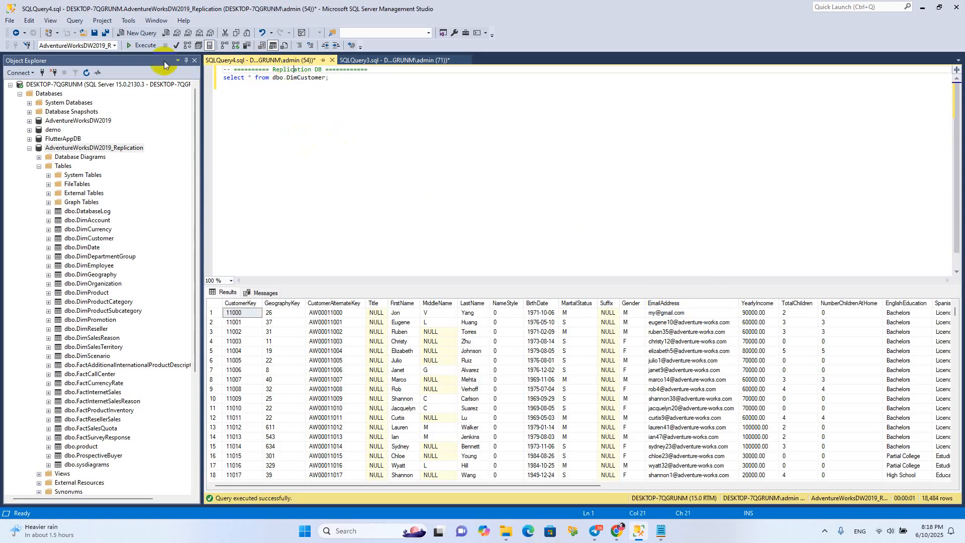
left_click(142, 45)
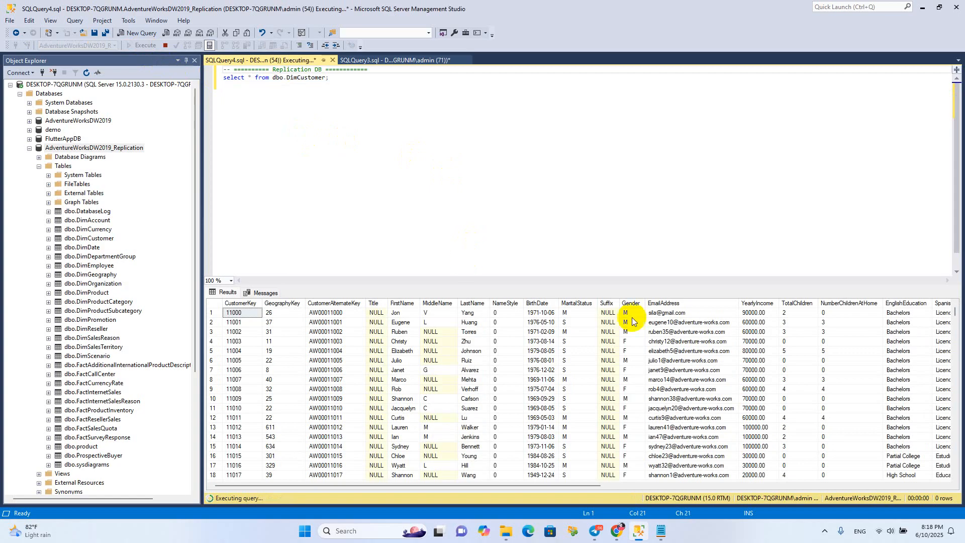
left_click(691, 314)
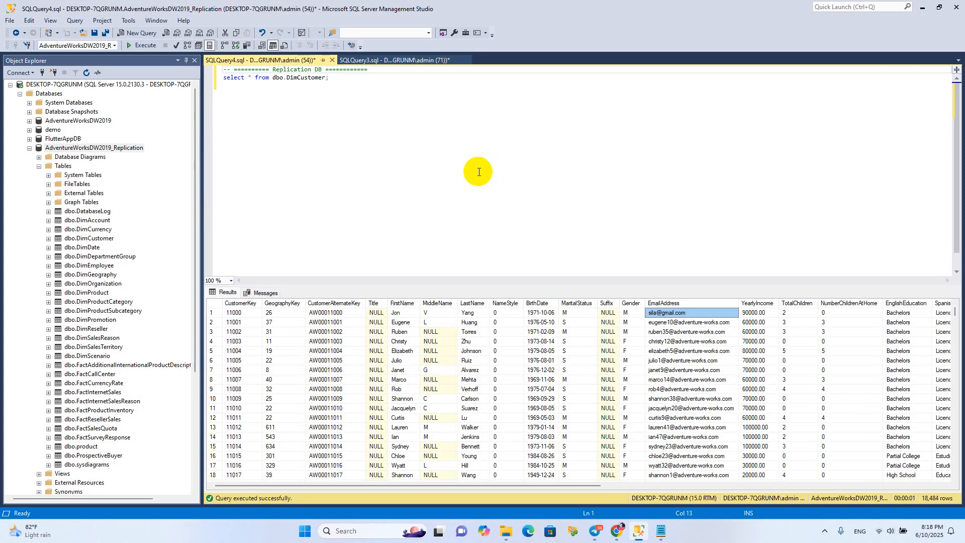
left_click(622, 533)
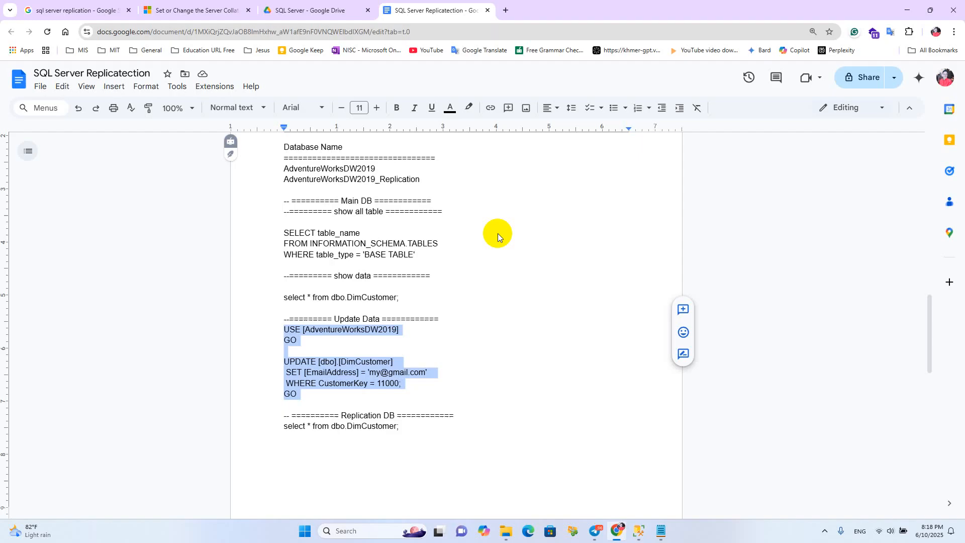
scroll(491, 239, "up", 4)
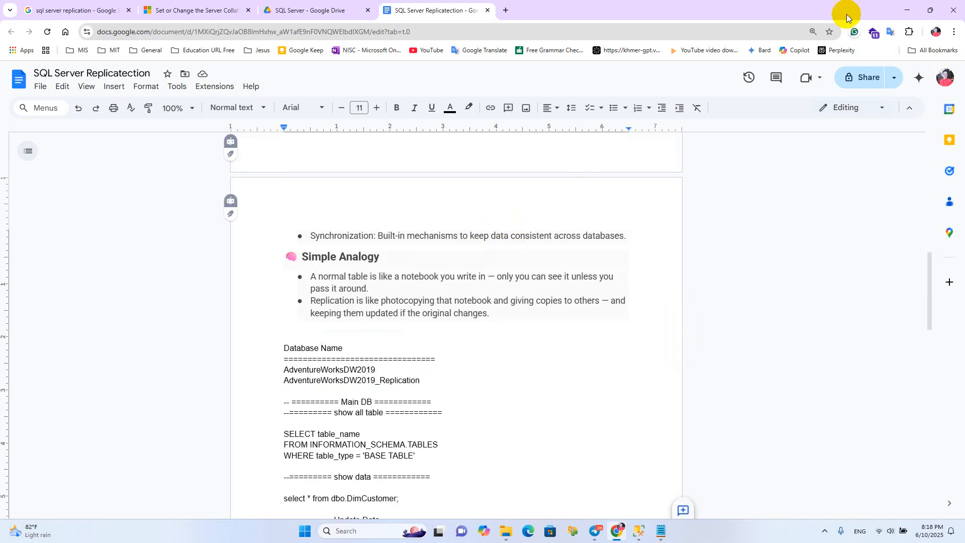
left_click(906, 11)
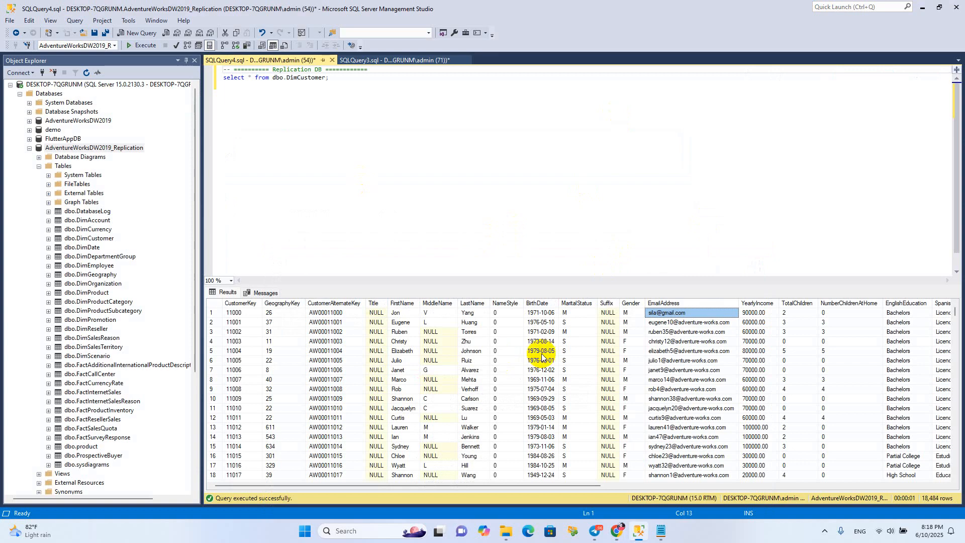